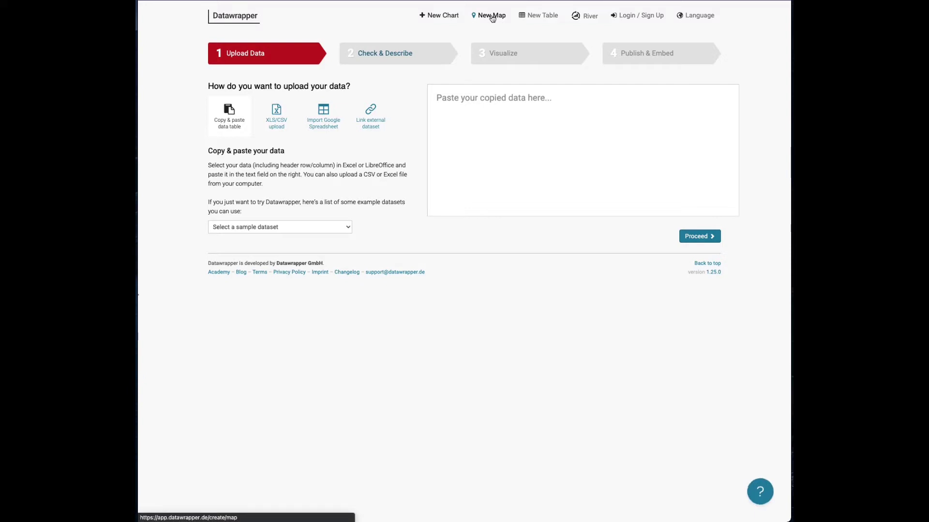
Open the New Map chooser to begin a new Datawrapper map
left_click(492, 19)
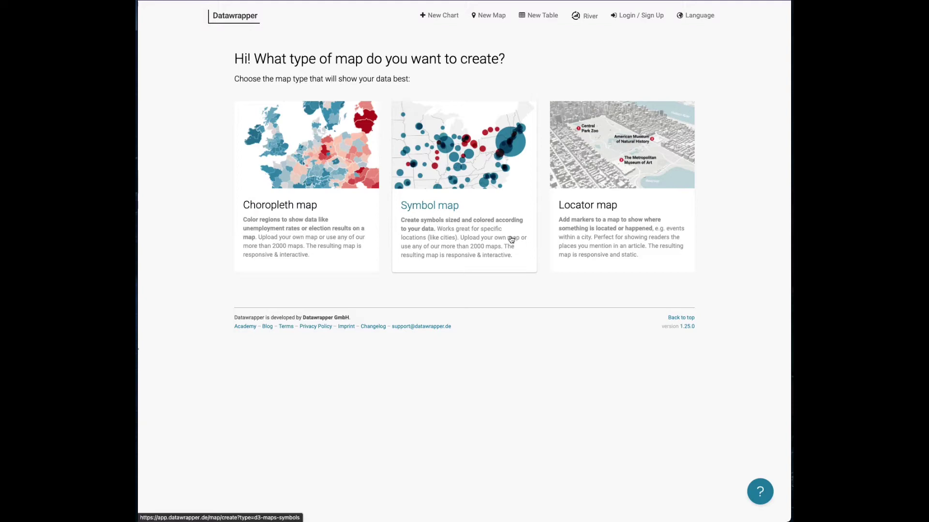
Choose Locator map and search for 'Happy Valley Elementary school'
left_click(598, 238)
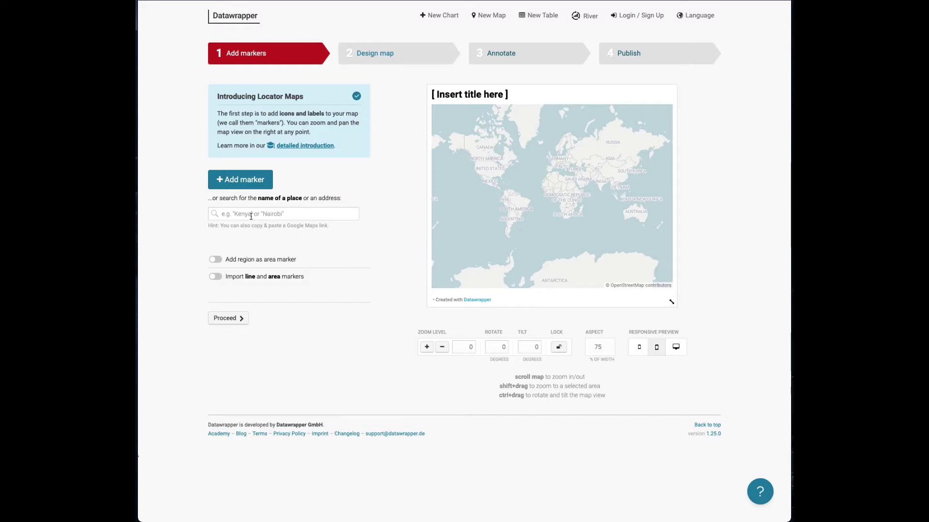
type("H")
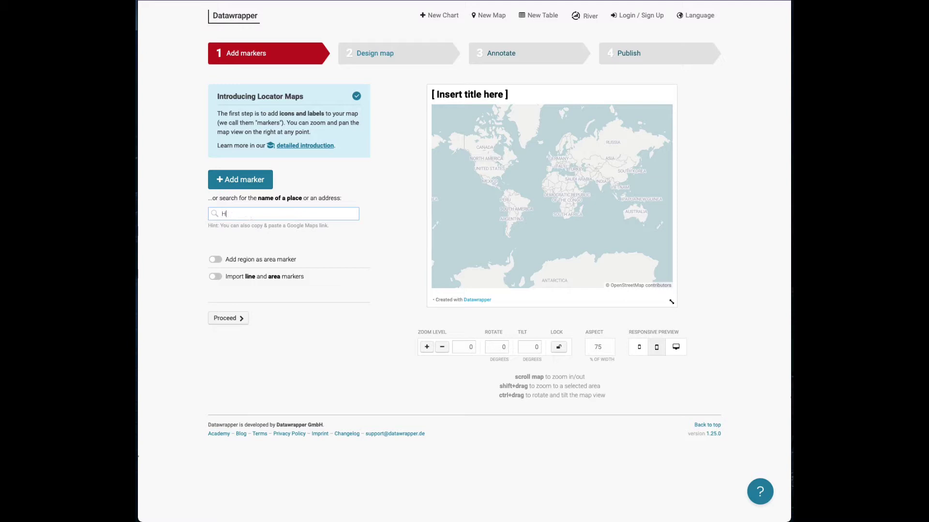
type("appy Valley Elementary school")
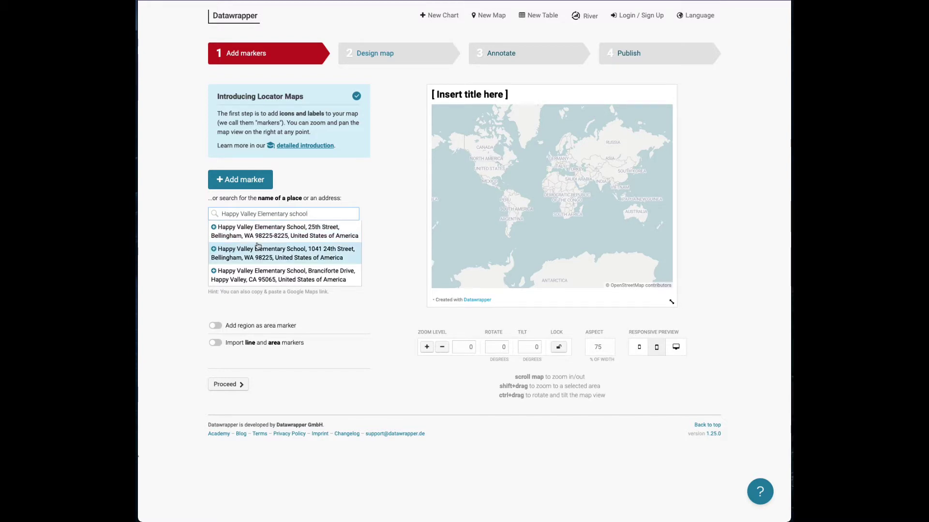
Add the 1041 24th Street school marker, enlarge the preview and zoom the map onto it
left_click(258, 249)
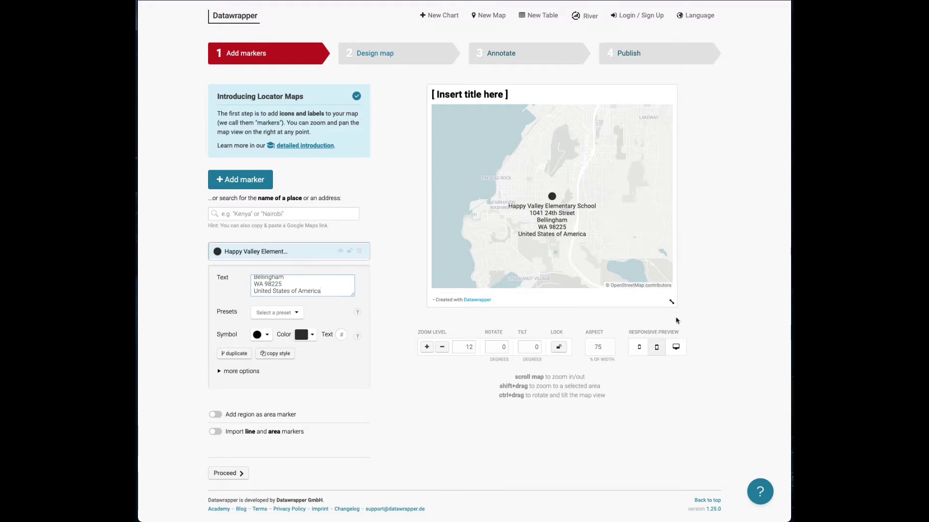
left_click_drag(672, 302, 729, 339)
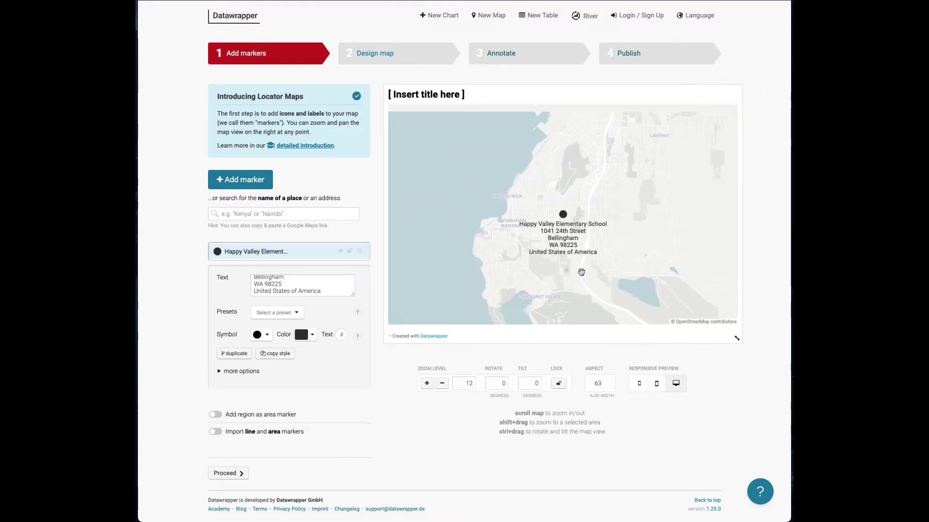
scroll(560, 232, "up", 3)
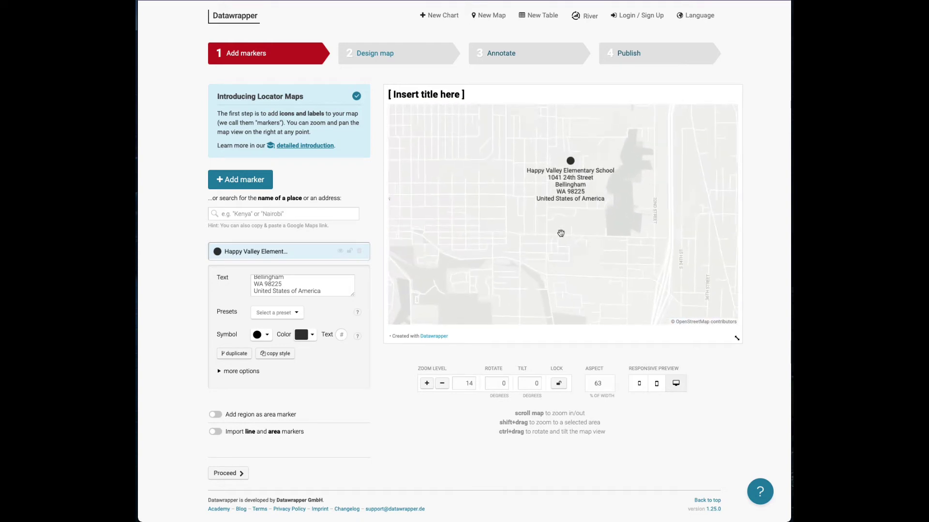
left_click_drag(642, 201, 637, 249)
scroll(440, 272, "up", 2)
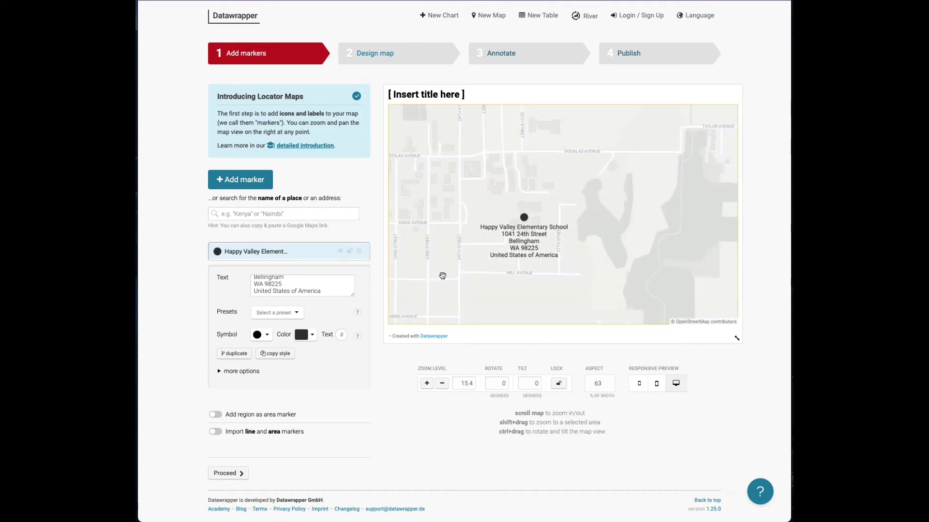
left_click_drag(354, 295, 254, 289)
Delete the address lines so the school label shows only its name
key("BackSpace")
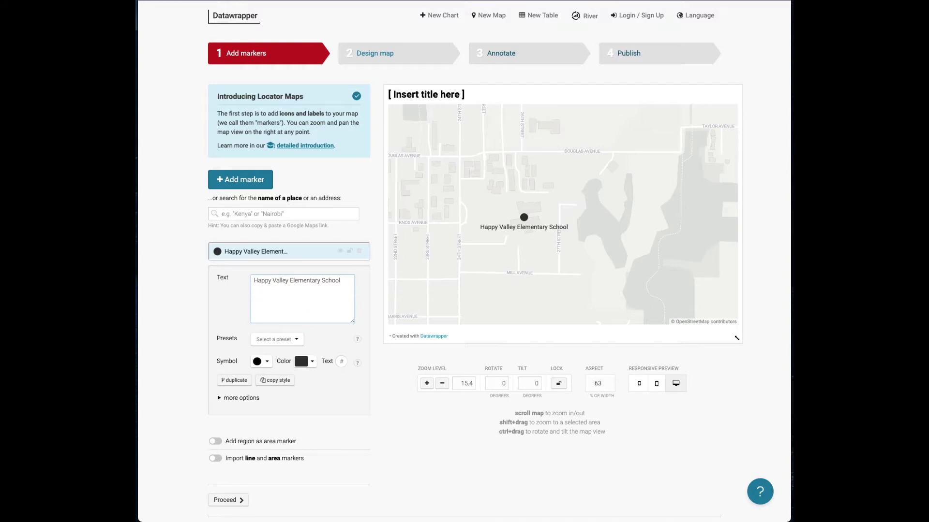
left_click(297, 341)
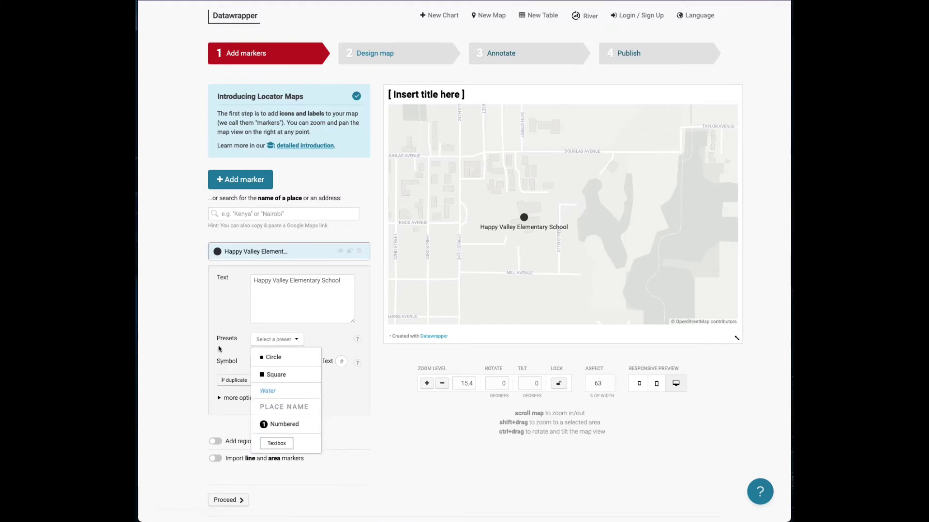
left_click(236, 366)
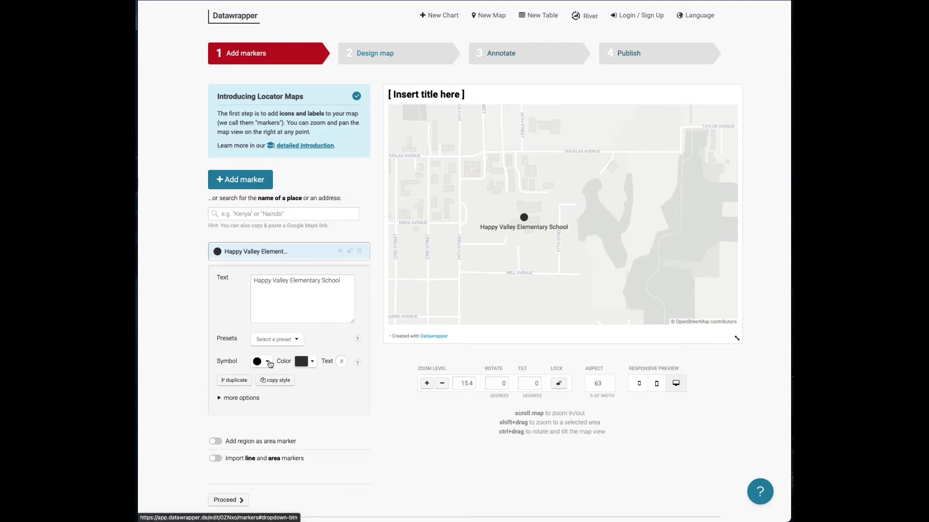
Make the school marker an orange (#fa8c00) graduation-cap symbol
left_click(268, 363)
scroll(273, 380, "down", 1)
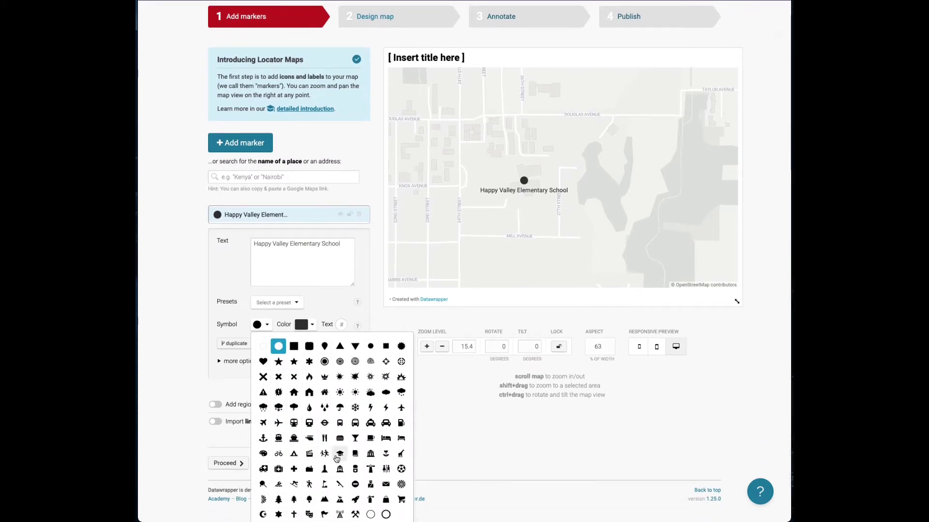
left_click(338, 455)
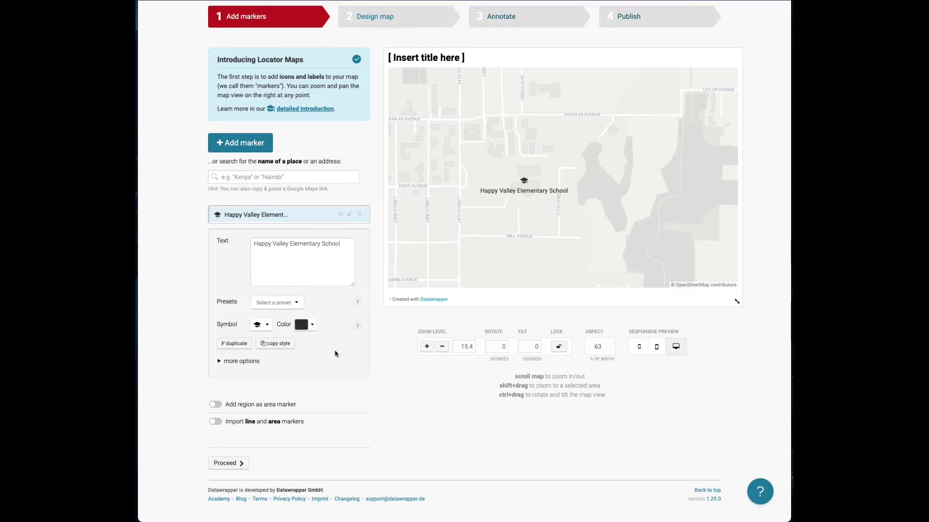
scroll(339, 337, "down", 1)
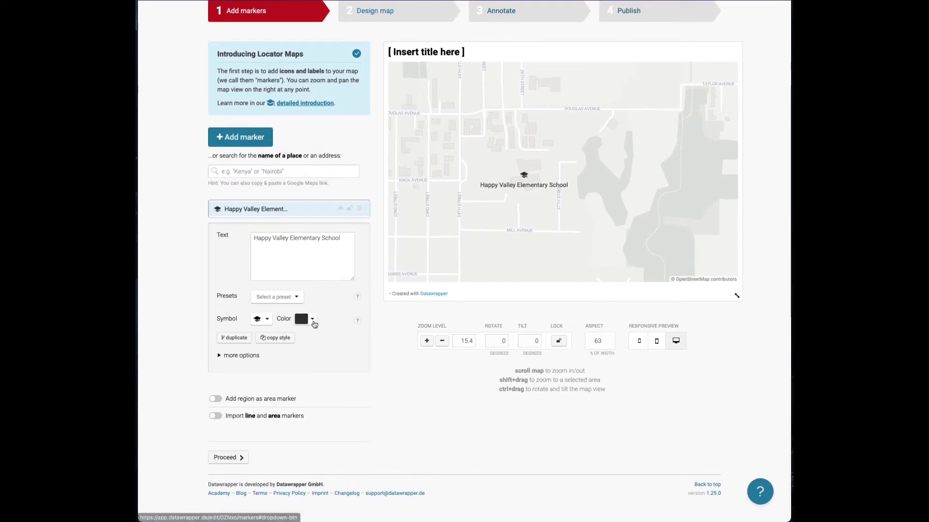
left_click(313, 322)
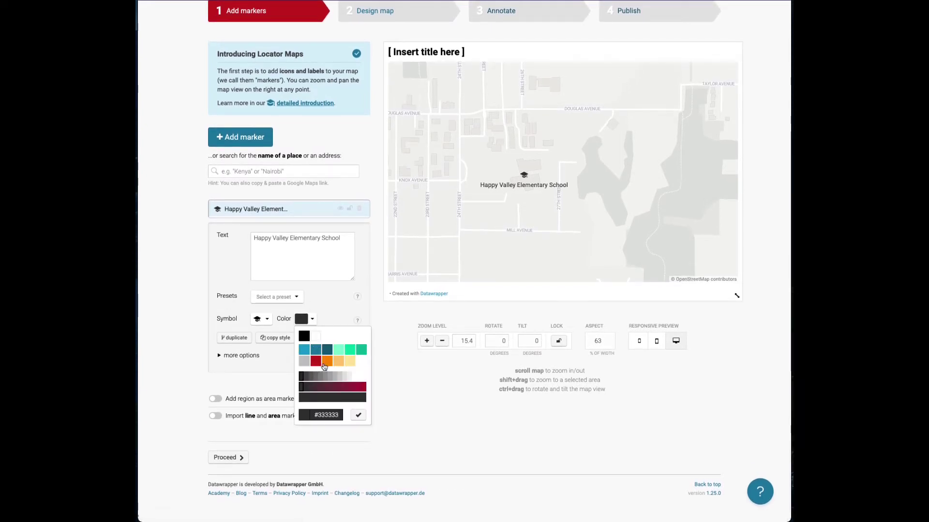
left_click(327, 362)
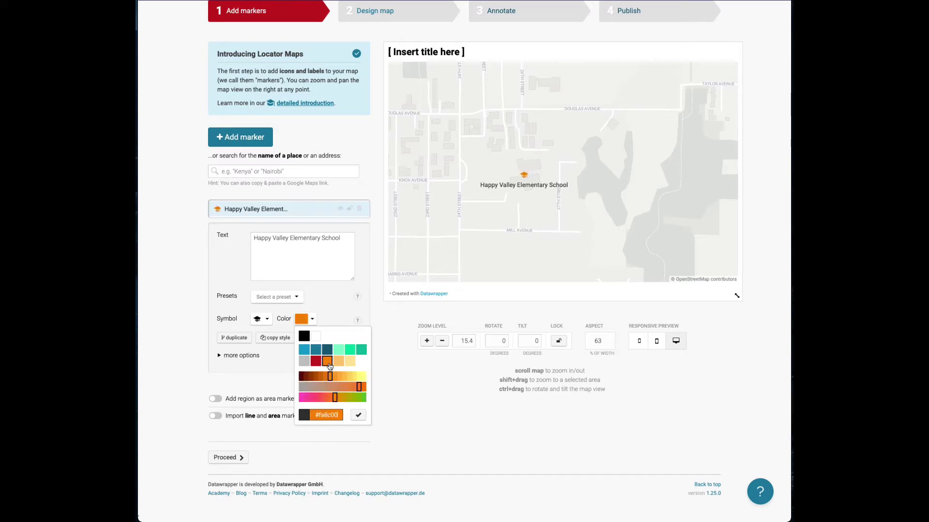
left_click(278, 357)
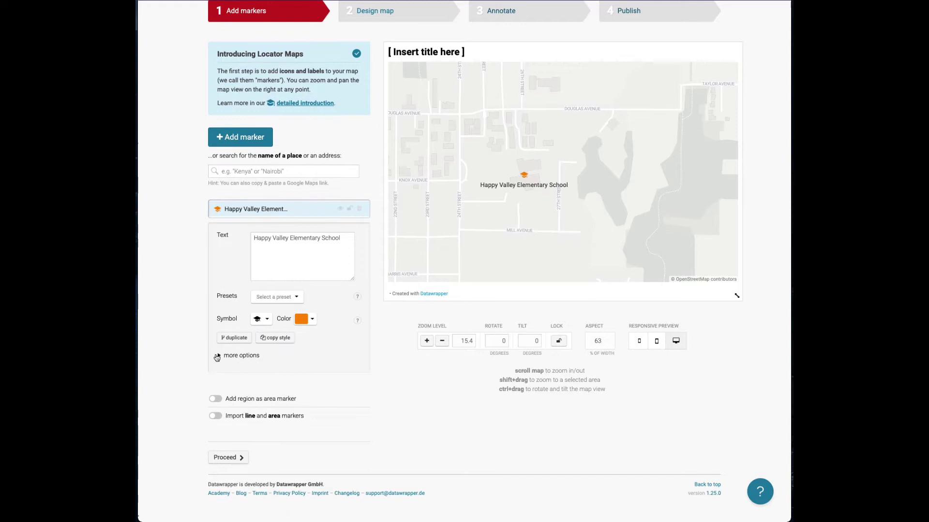
Try bold, italic, uppercase and spacing, then set the school label font size to 16 px
left_click(217, 356)
scroll(351, 358, "down", 2)
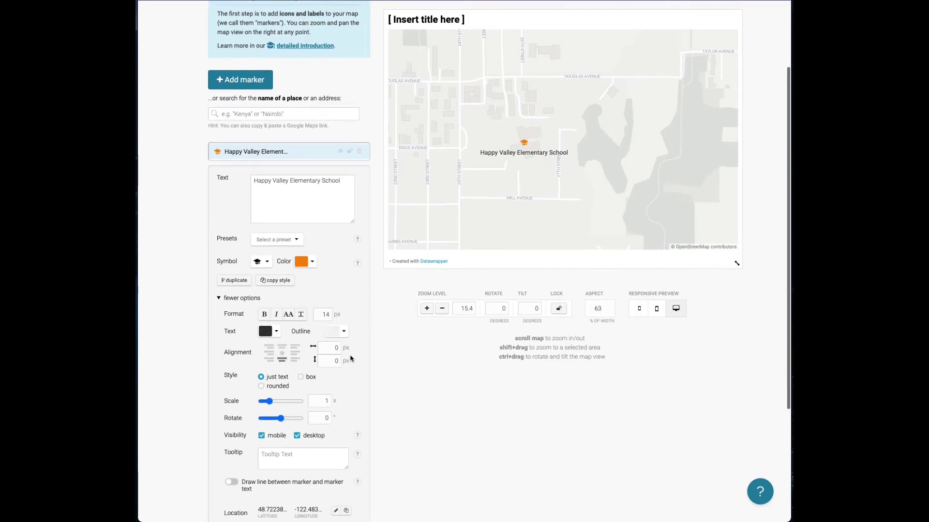
left_click(262, 282)
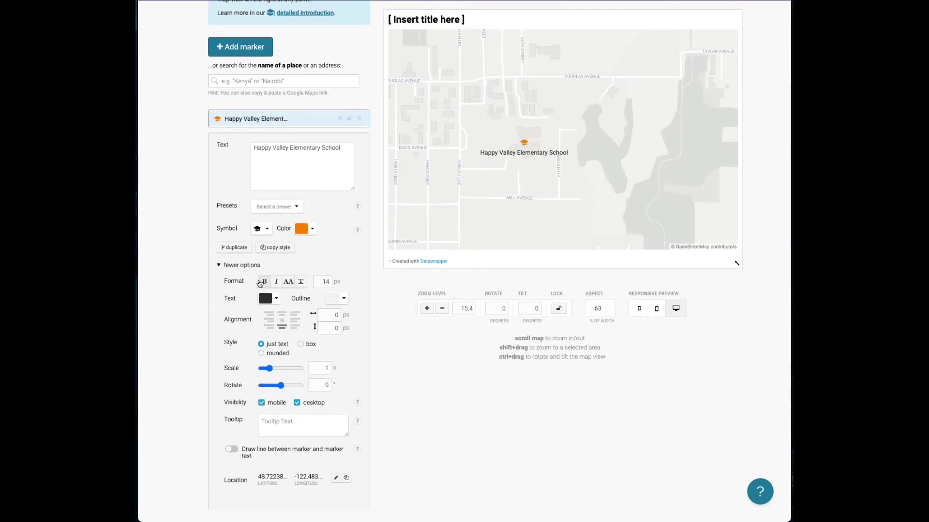
left_click(261, 282)
left_click(277, 282)
left_click(278, 283)
left_click(290, 283)
left_click(292, 284)
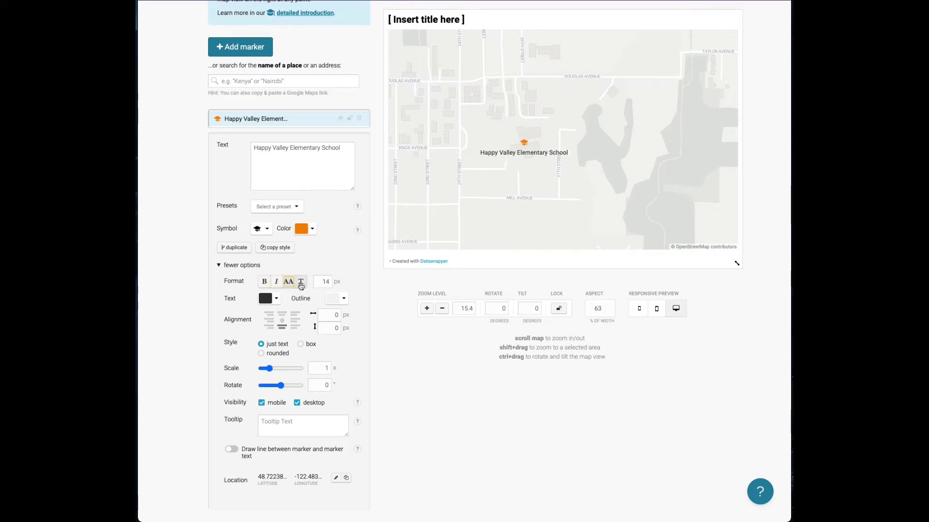
left_click(301, 285)
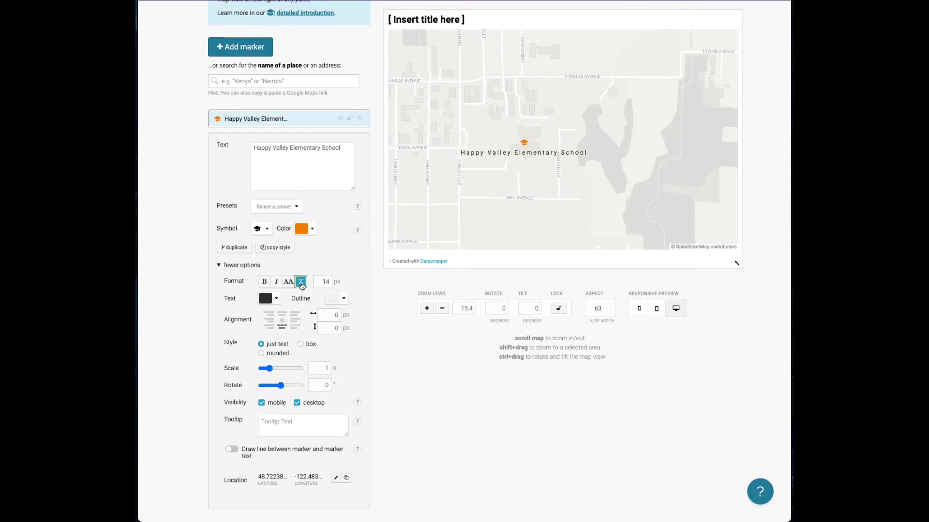
left_click(301, 286)
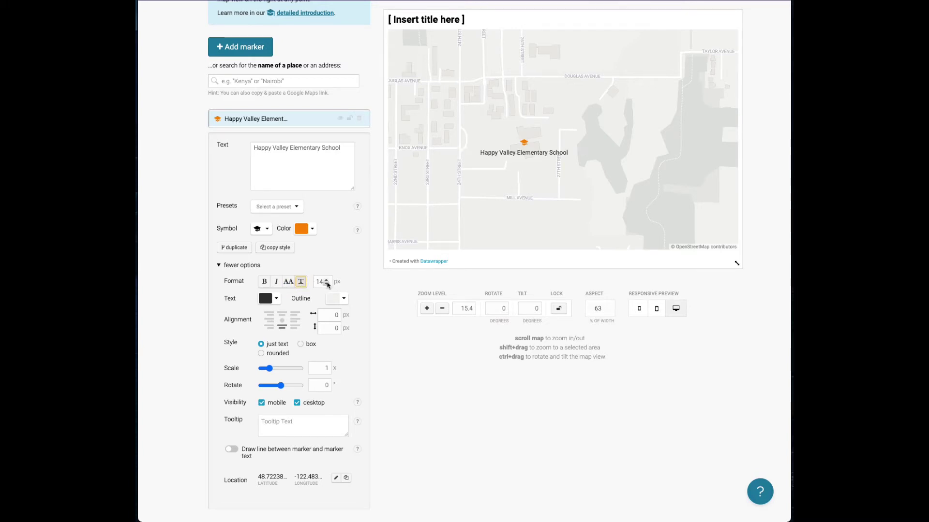
left_click(325, 280)
left_click(325, 280)
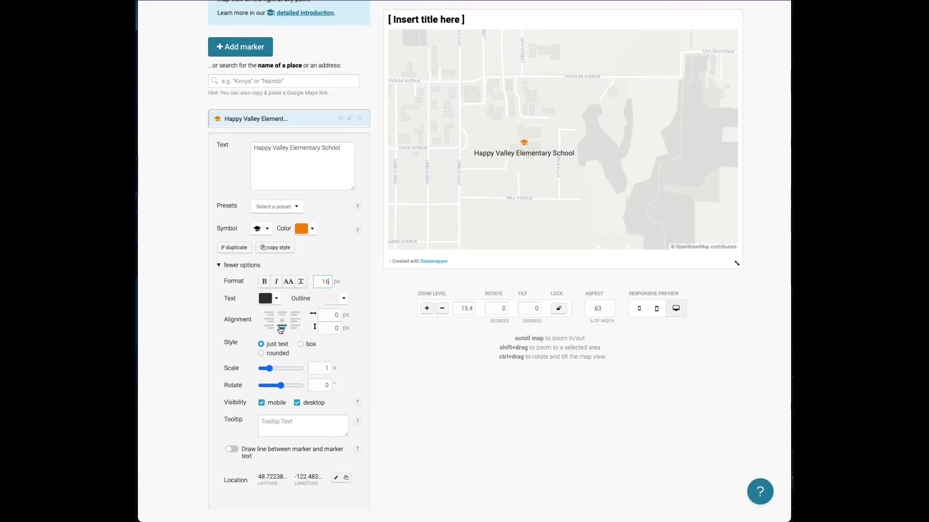
Colour the school label text orange and make its outline transparent
left_click(278, 301)
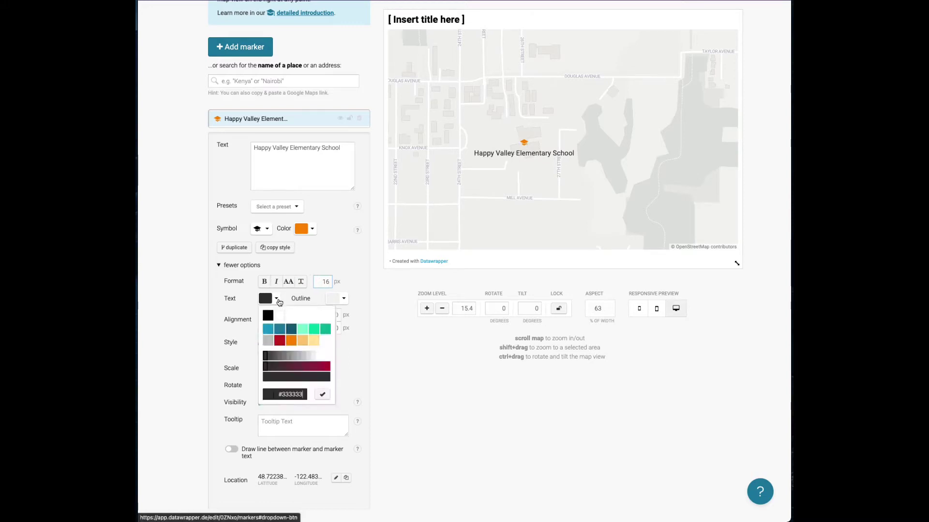
left_click(291, 341)
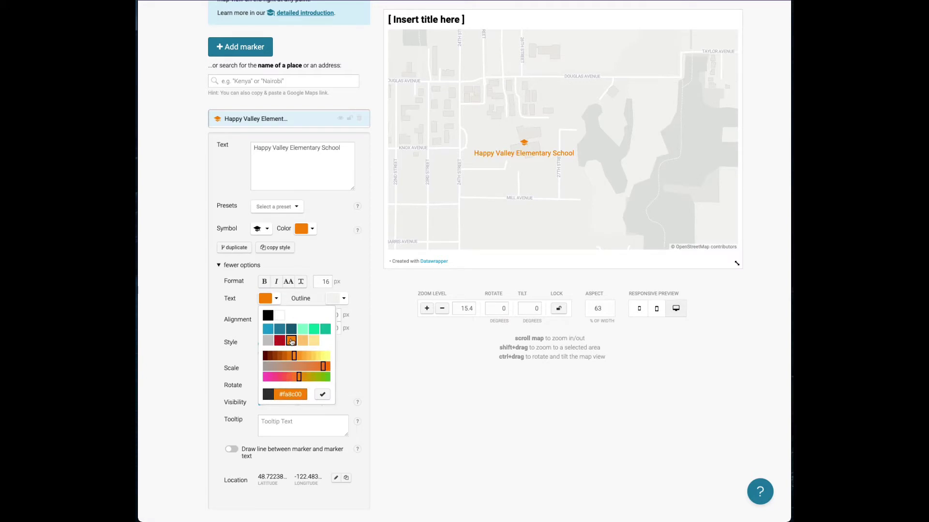
left_click(352, 282)
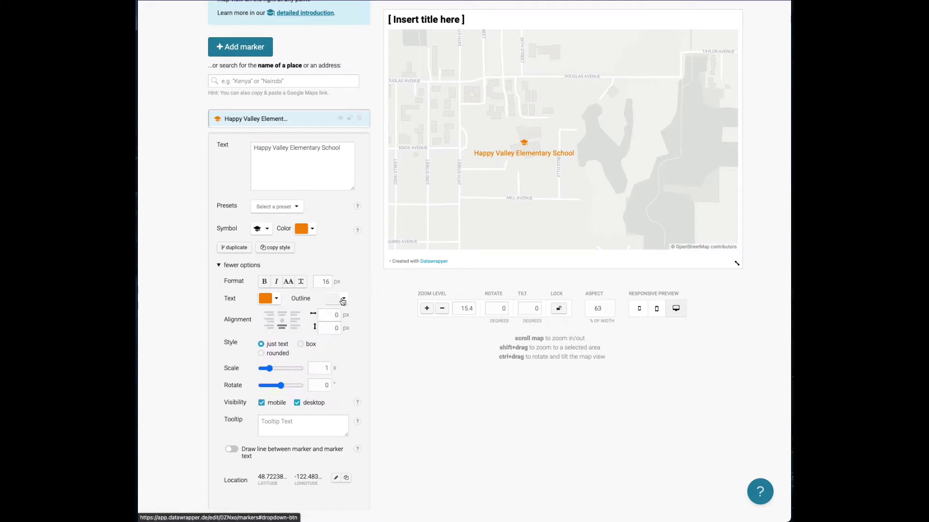
left_click(340, 299)
left_click(347, 317)
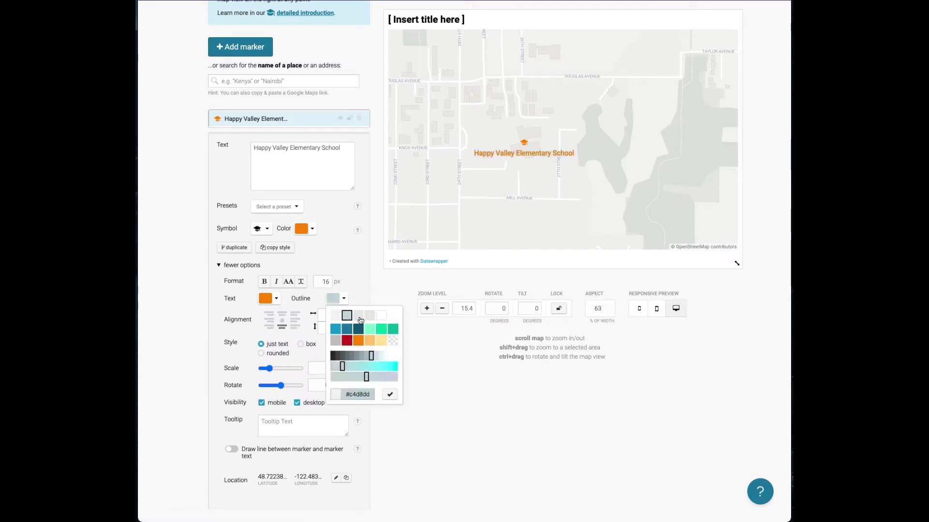
left_click(370, 340)
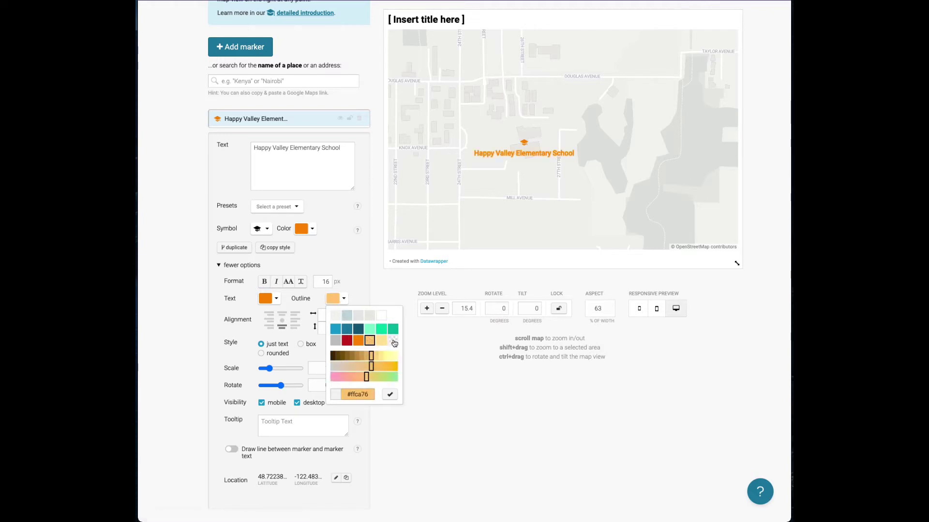
left_click(394, 342)
left_click(358, 277)
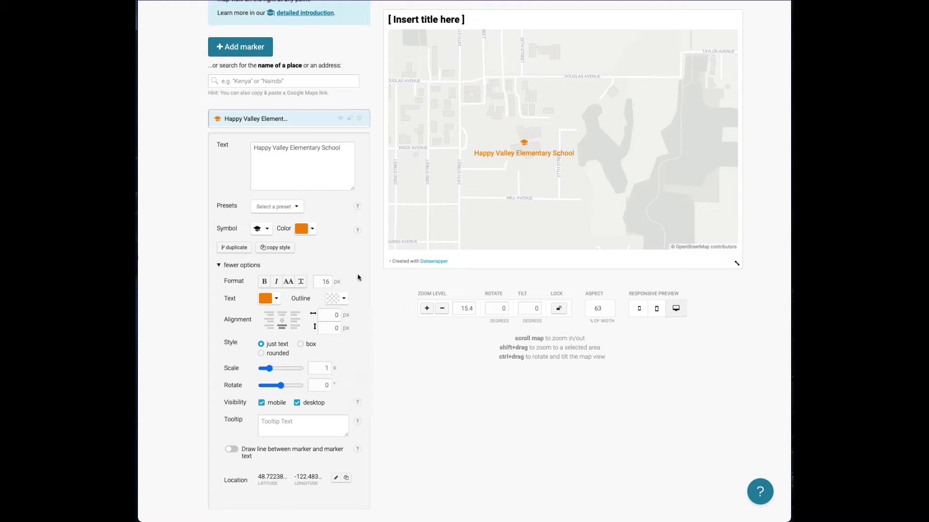
Align the school label bottom-center, below the marker
left_click(282, 316)
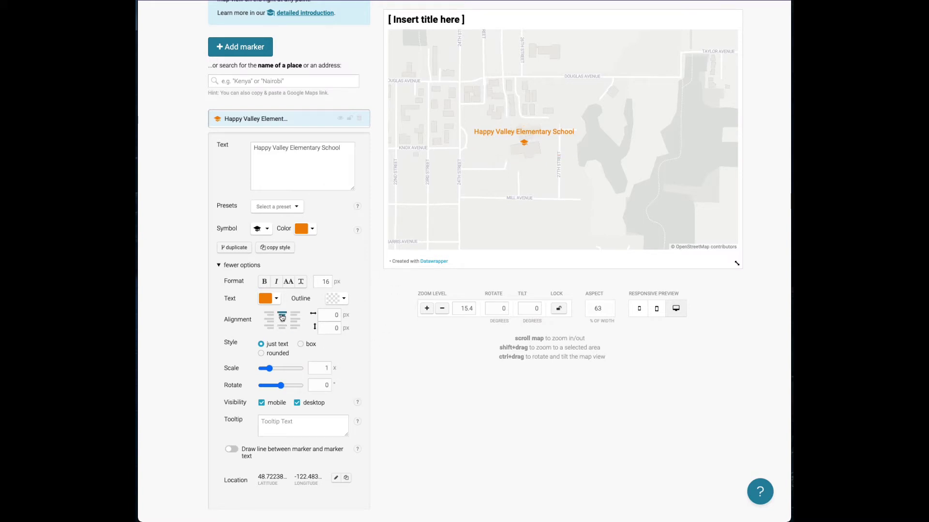
left_click(269, 321)
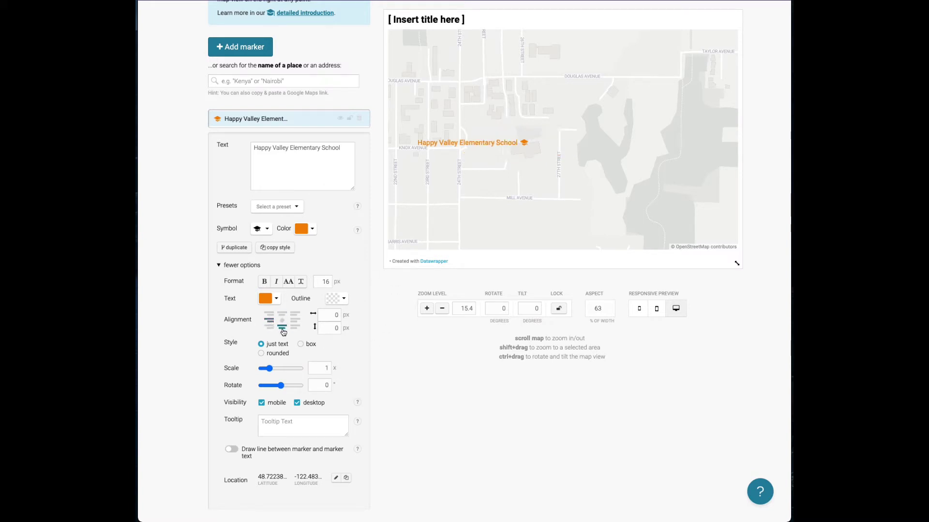
left_click(283, 331)
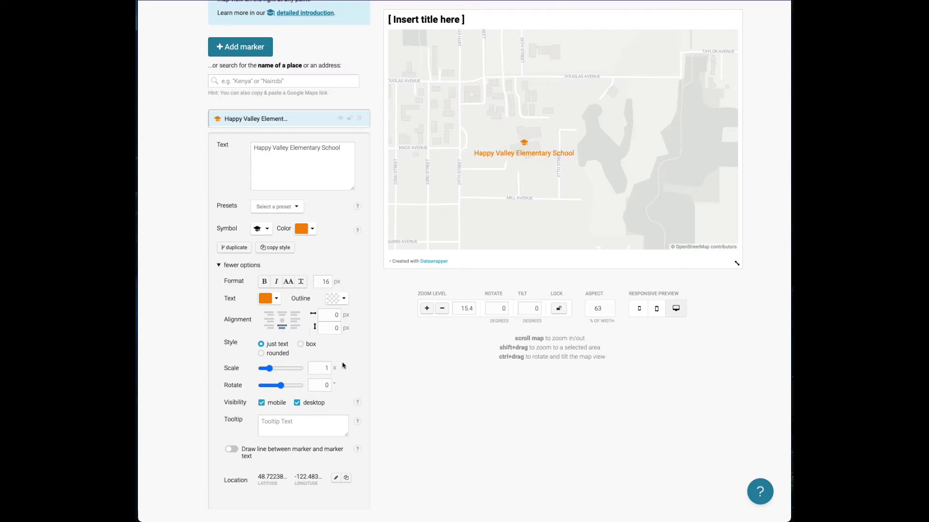
Enlarge the school marker and give its label the rounded box style
scroll(345, 381, "down", 1)
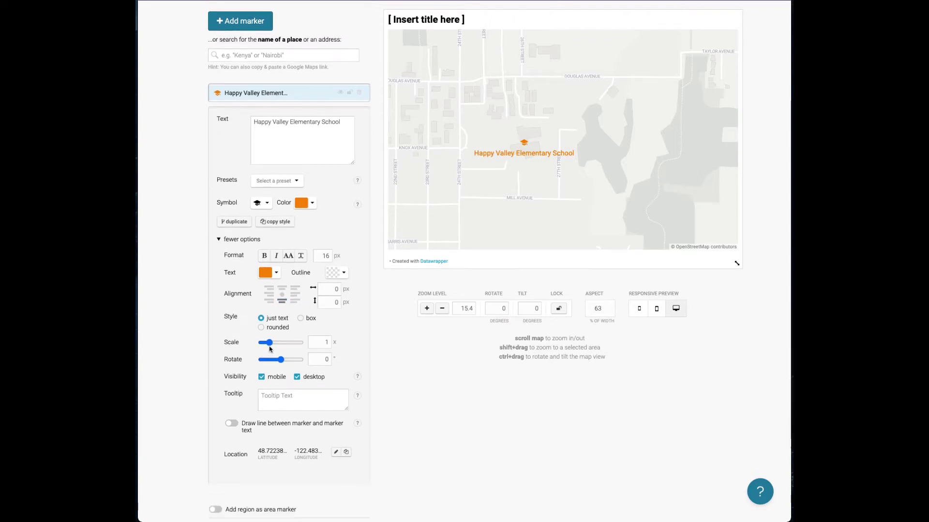
left_click_drag(269, 345, 283, 346)
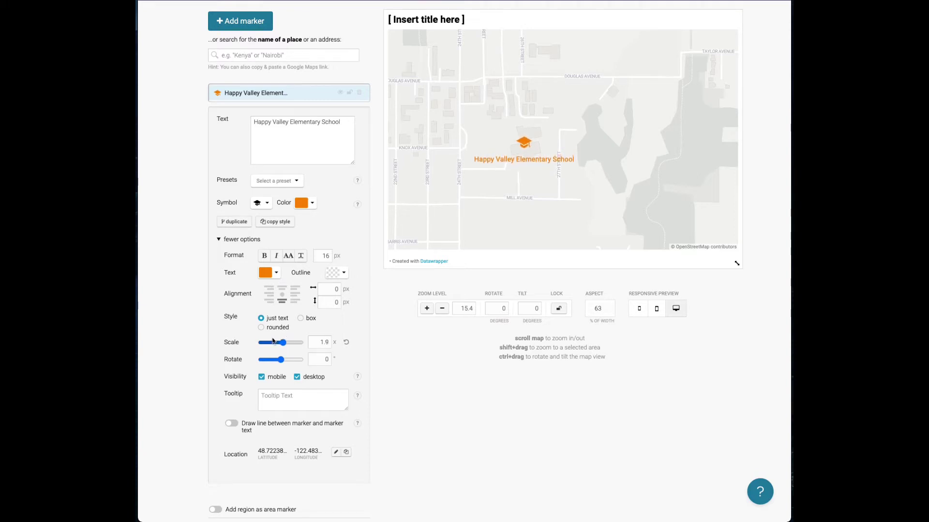
left_click(301, 320)
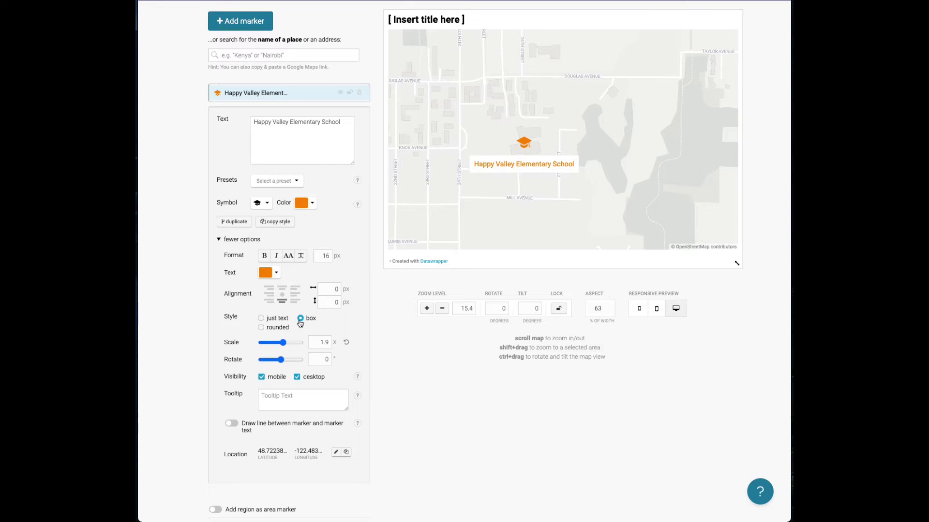
left_click(261, 329)
left_click(262, 320)
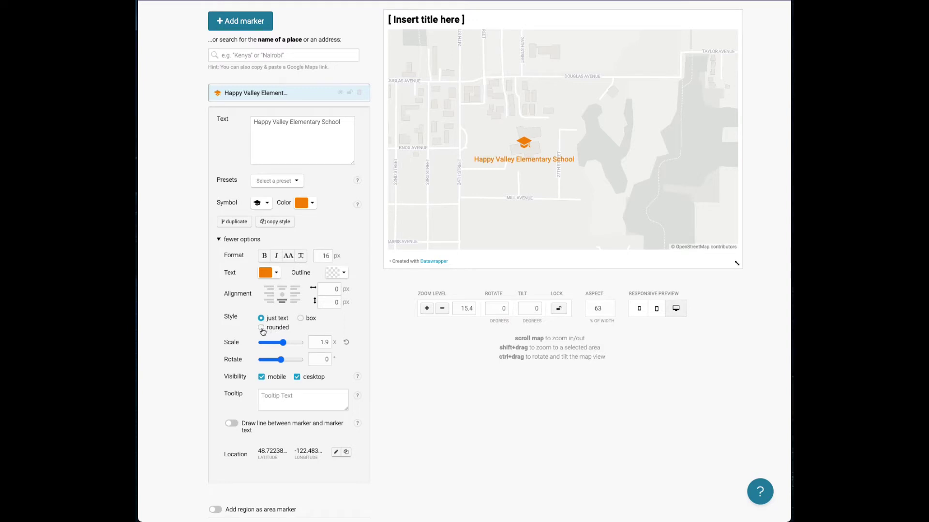
left_click(261, 329)
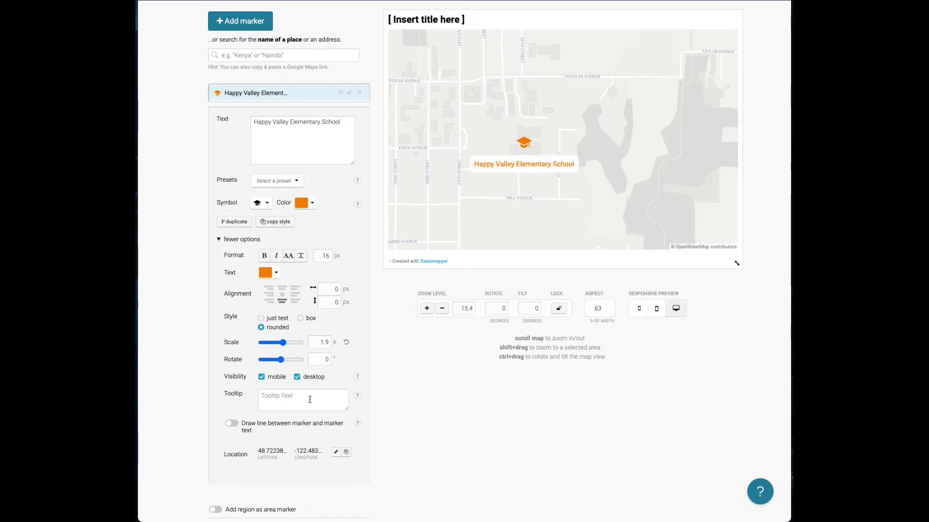
Hide the school marker on mobile, set its scale to 2.1, and remove the connector line
left_click(231, 424)
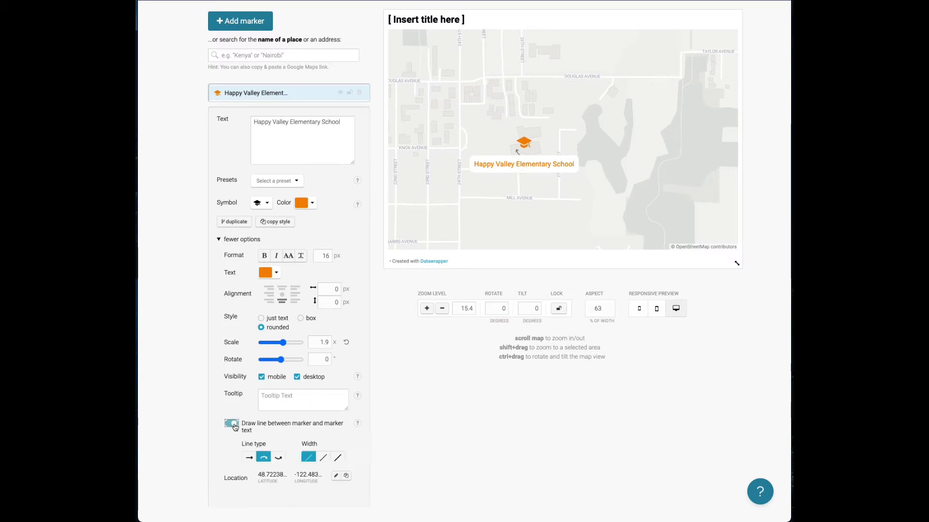
scroll(271, 424, "down", 2)
left_click(278, 414)
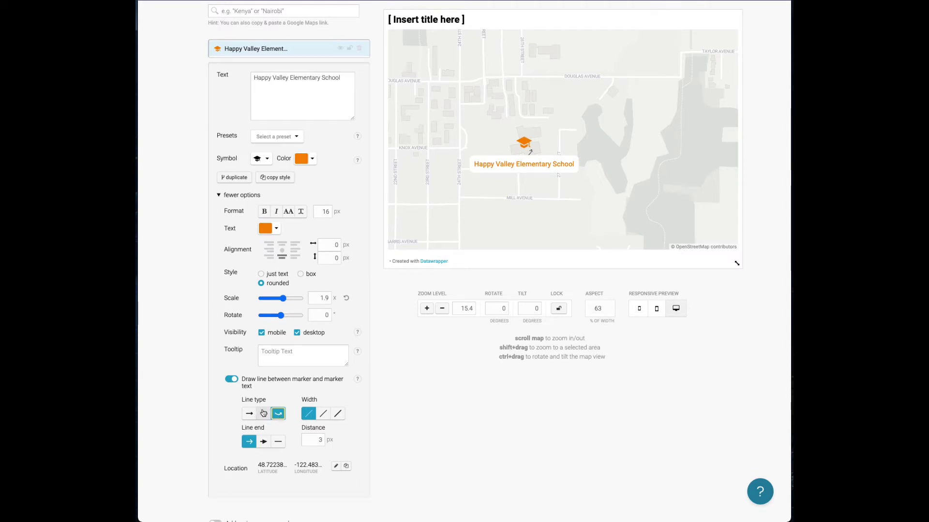
double_click(317, 439)
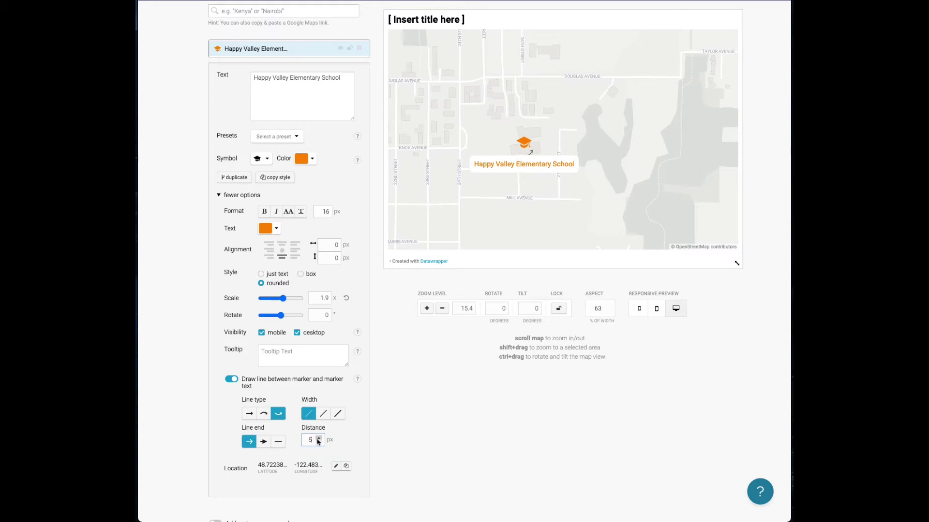
left_click(272, 333)
left_click_drag(285, 300, 286, 299)
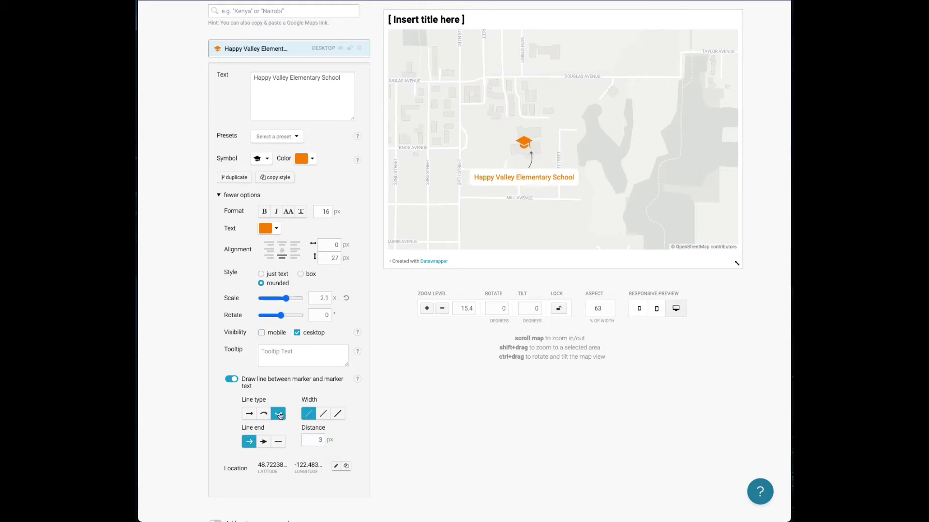
left_click(278, 414)
left_click(232, 380)
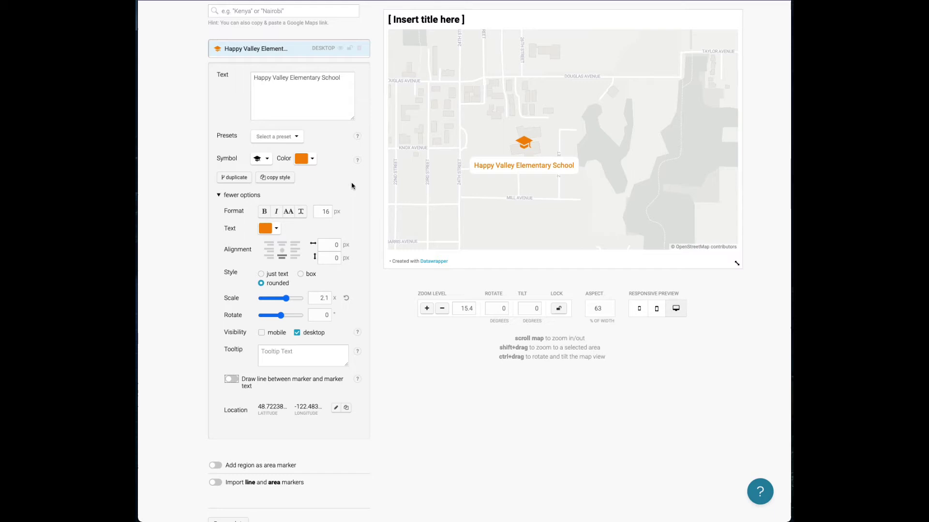
Add a Fairhaven Park, Bellingham marker labelled only 'Fairhaven Park'
scroll(342, 184, "up", 5)
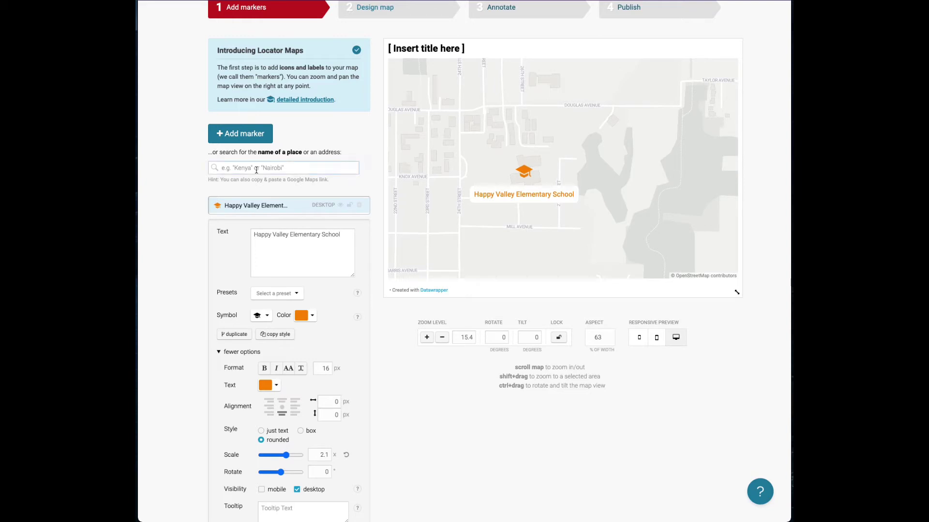
type("Fairhaven")
type("Park")
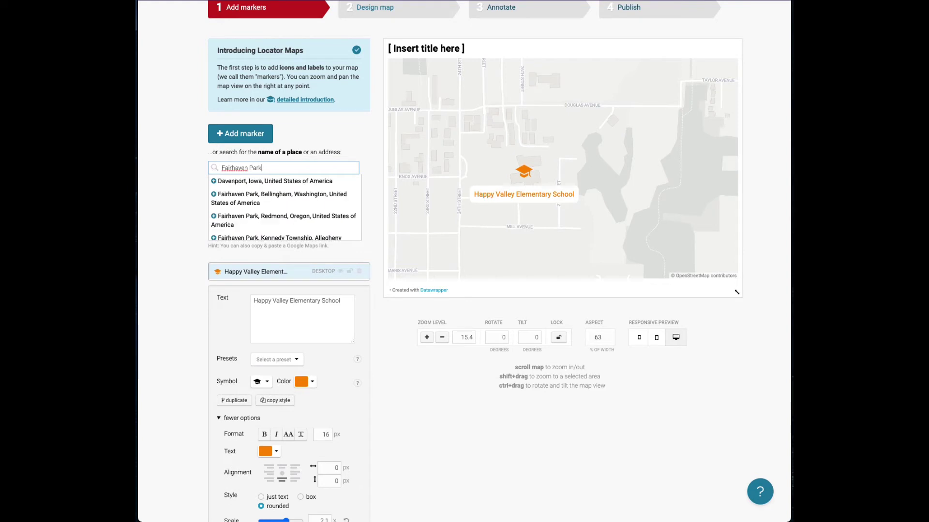
left_click(240, 201)
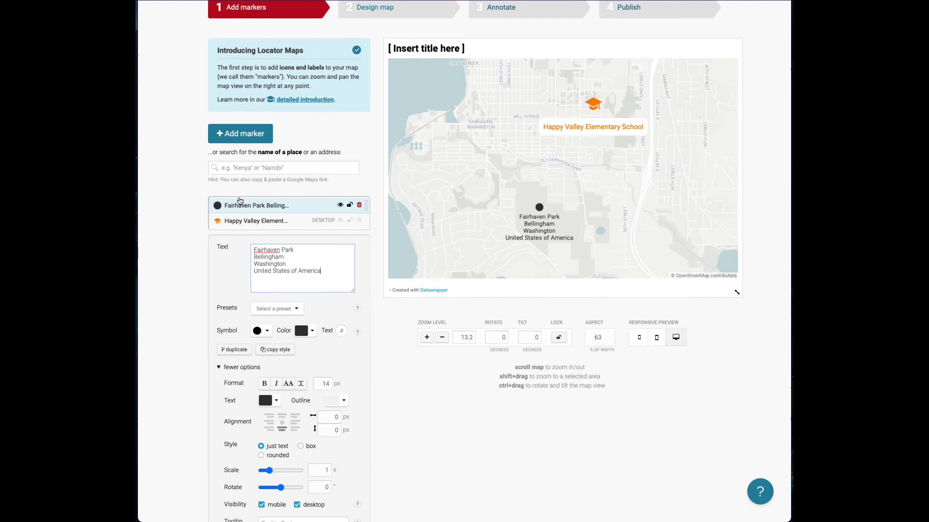
left_click_drag(332, 271, 251, 258)
key("BackSpace")
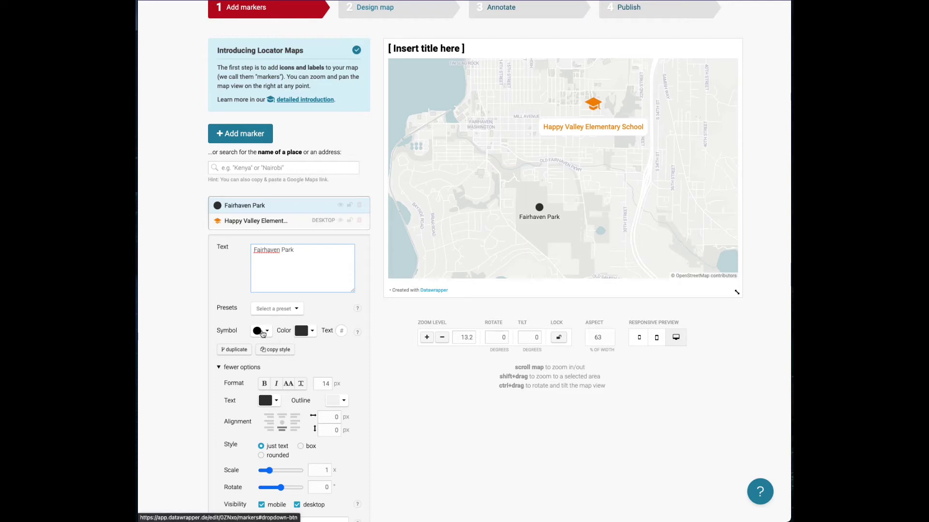
Make the park marker a teal (#09bb9f) tree with teal label text
left_click(262, 333)
scroll(295, 409, "down", 2)
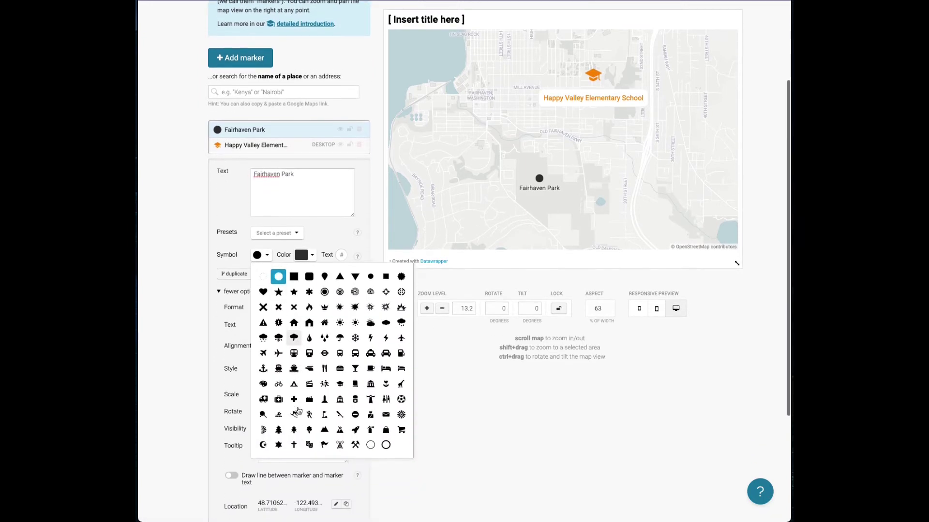
left_click(280, 426)
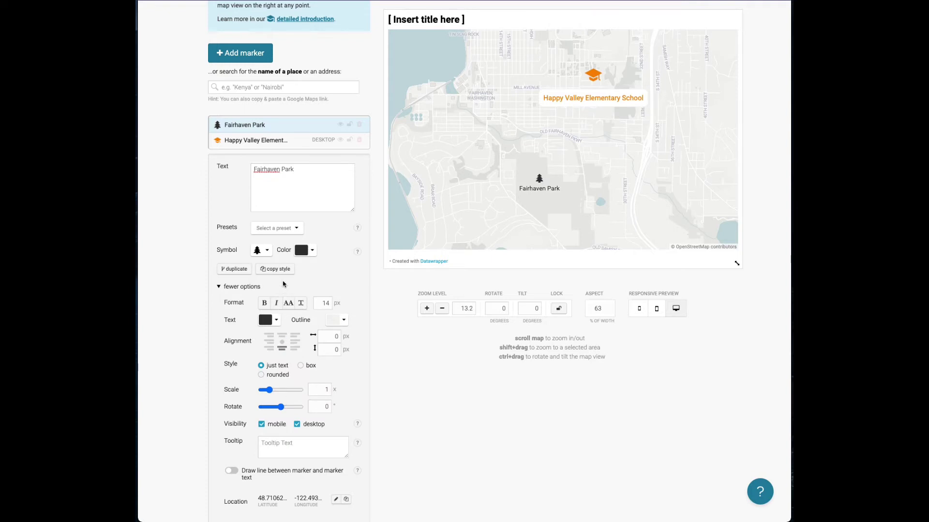
left_click(312, 250)
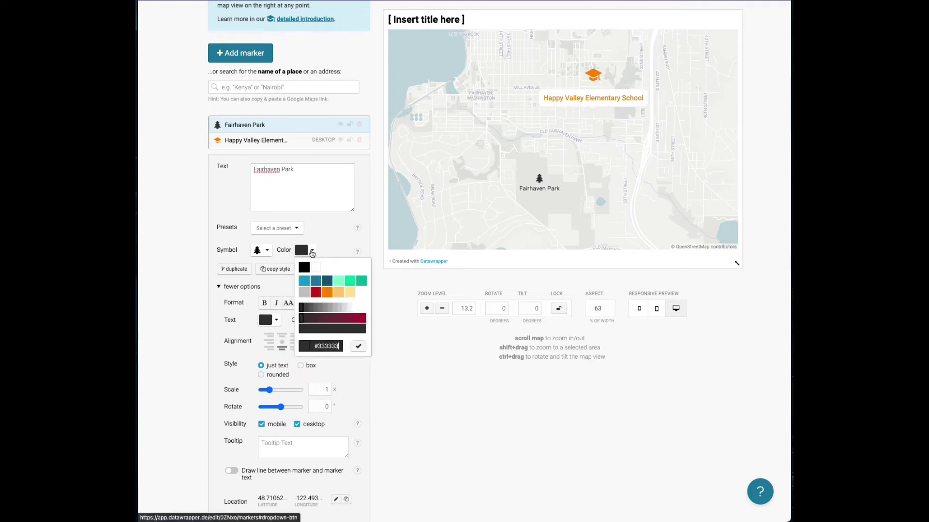
left_click(362, 283)
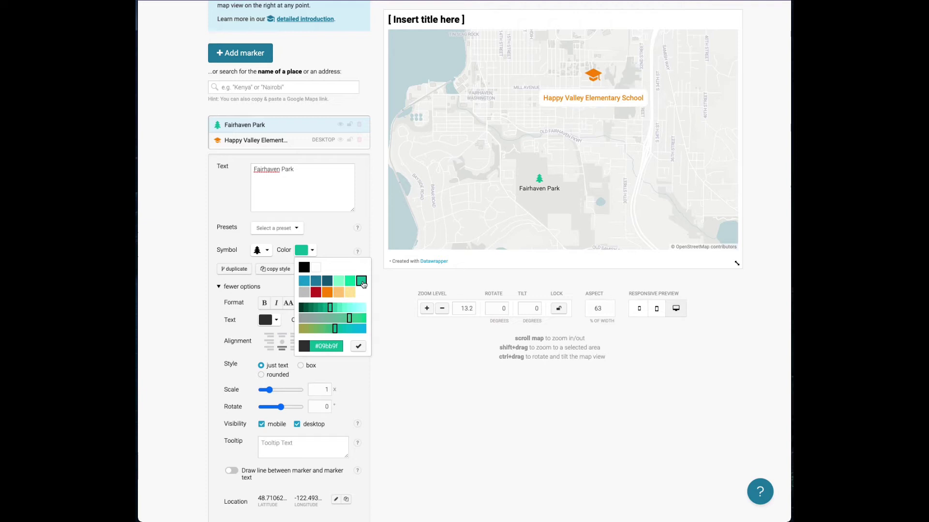
left_click(275, 321)
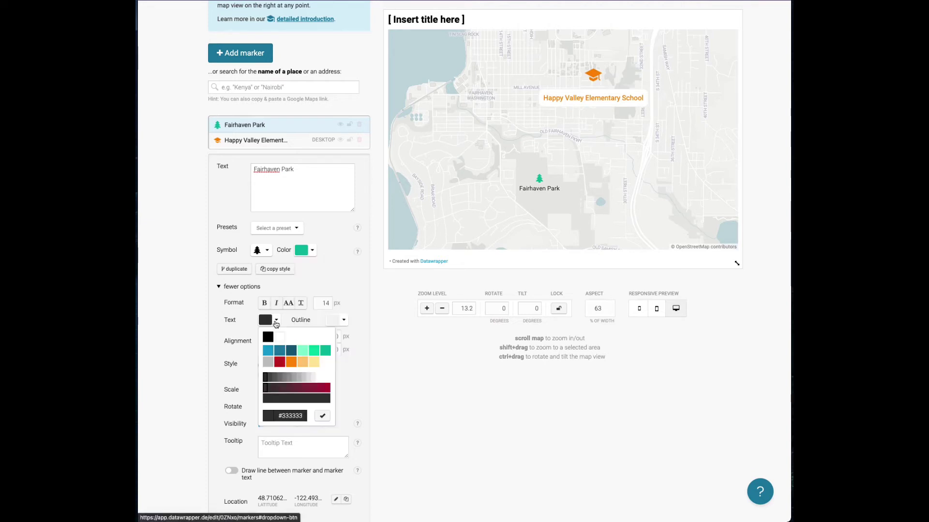
left_click(325, 351)
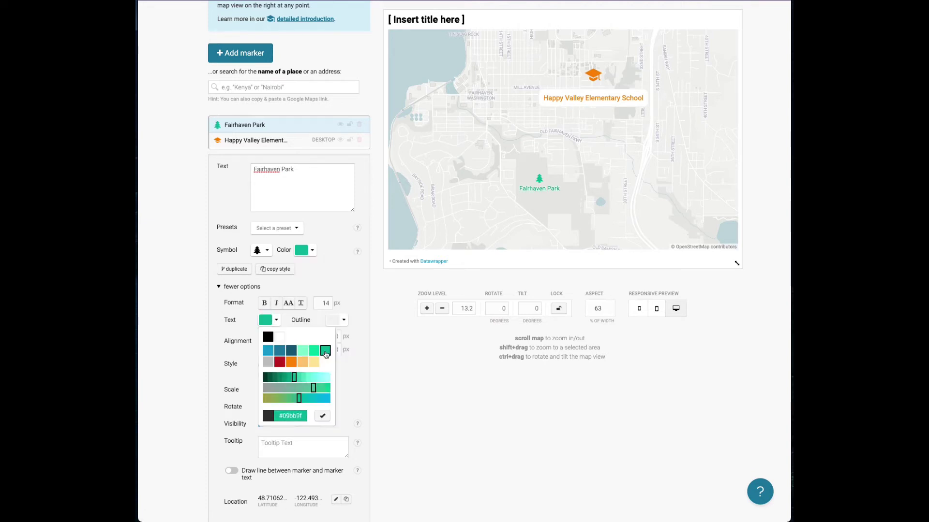
Give the park label a rounded box, marker scale 1.5 and font size 15
left_click(214, 348)
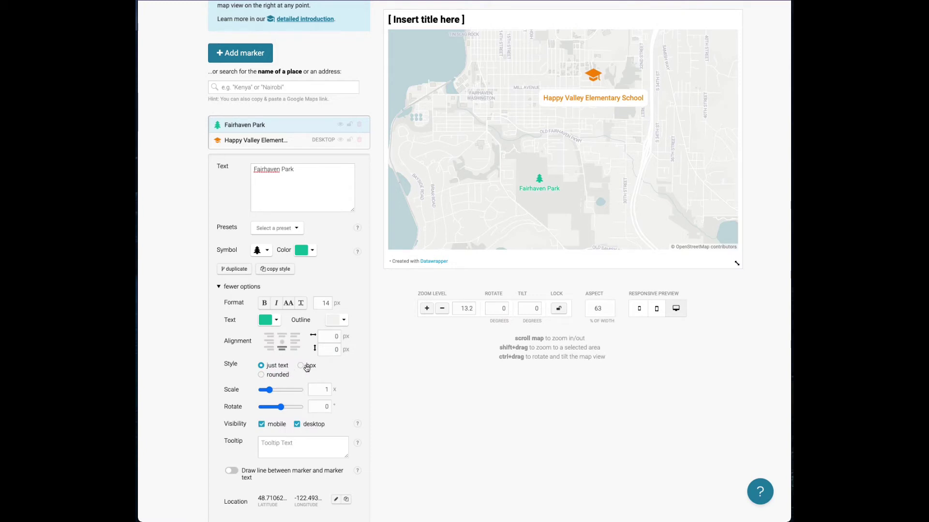
left_click(285, 375)
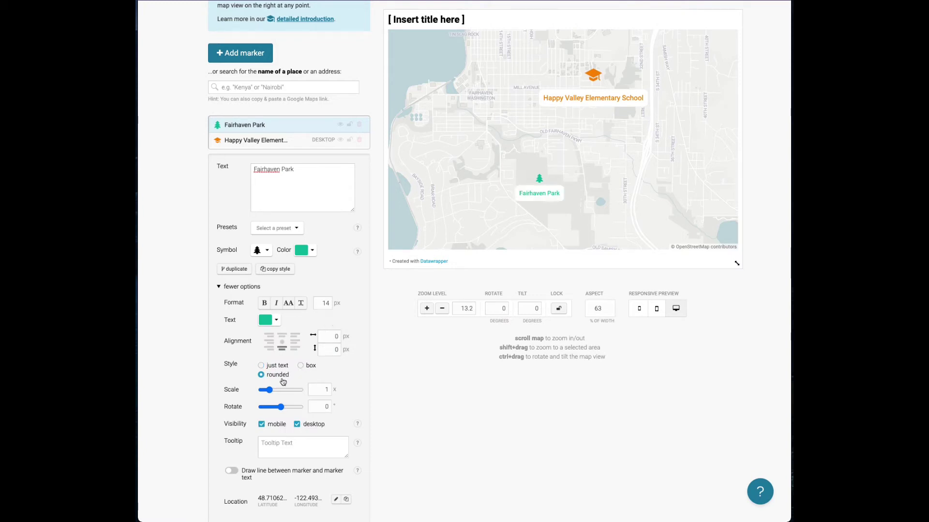
left_click_drag(270, 395, 278, 395)
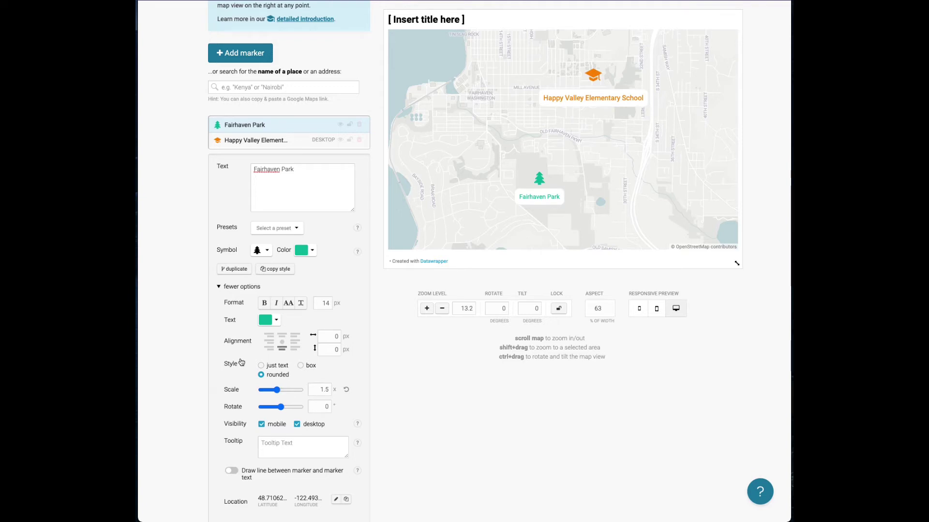
left_click(328, 303)
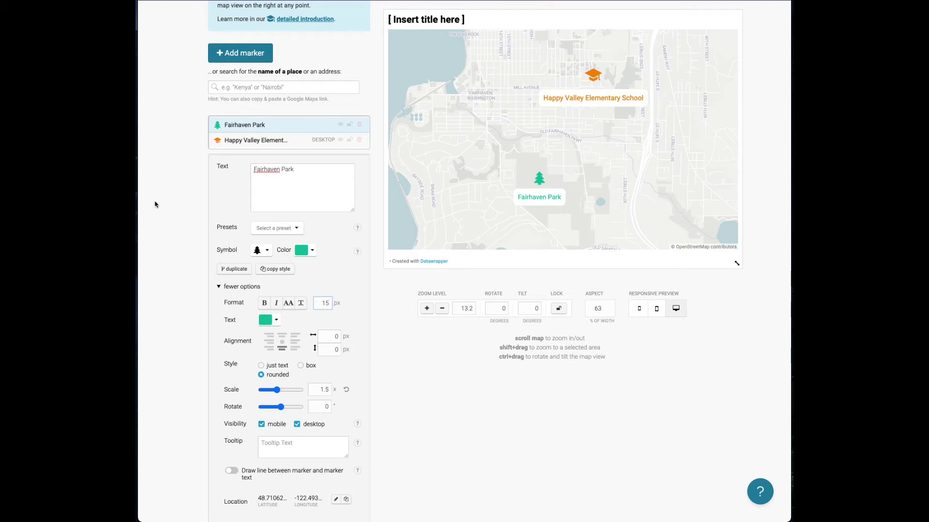
left_click(267, 86)
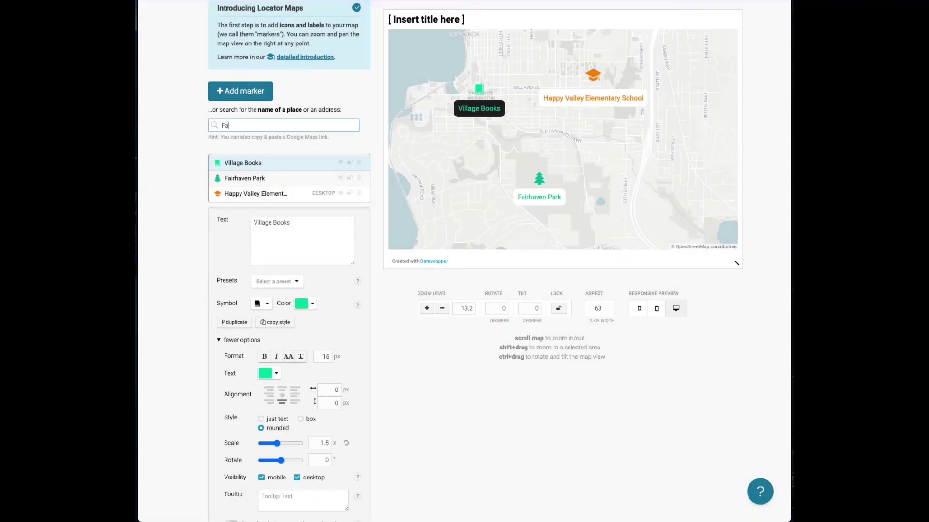
type("airhaven Bikes")
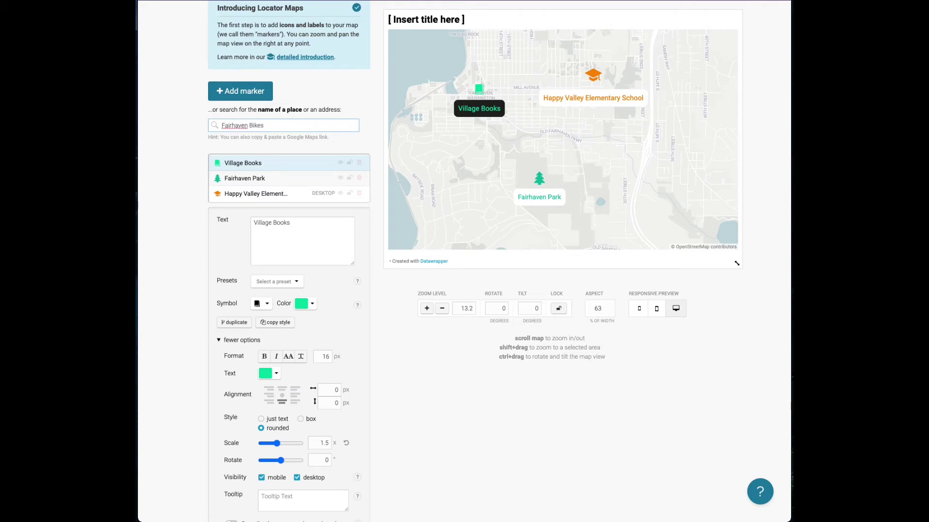
key("super+a")
type("1108 11th Street, Bellin")
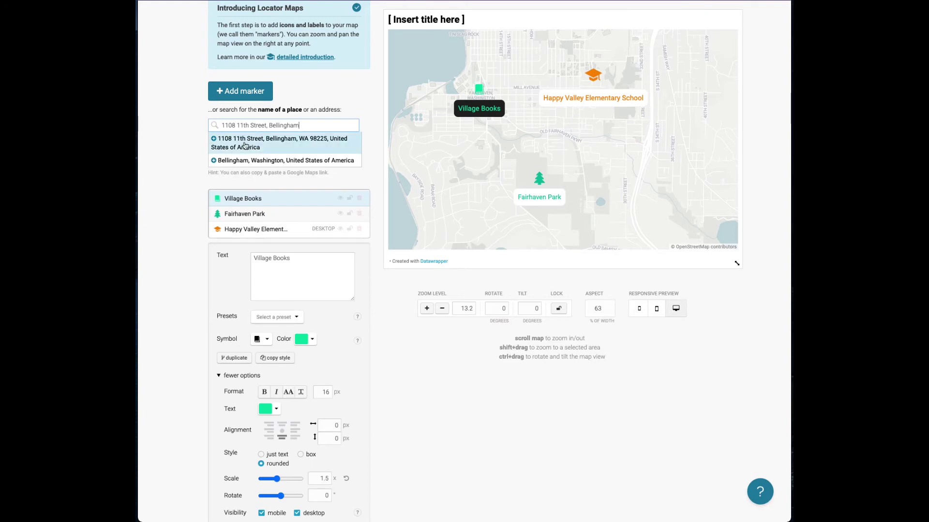
left_click(245, 146)
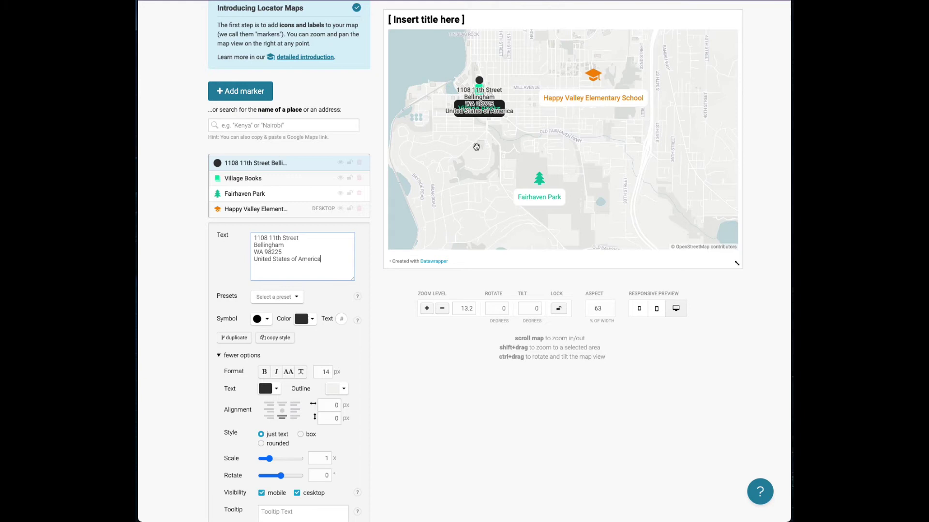
Replace the new marker's address label with 'Fairhaven Bikes'
left_click(327, 263)
left_click_drag(328, 263, 253, 240)
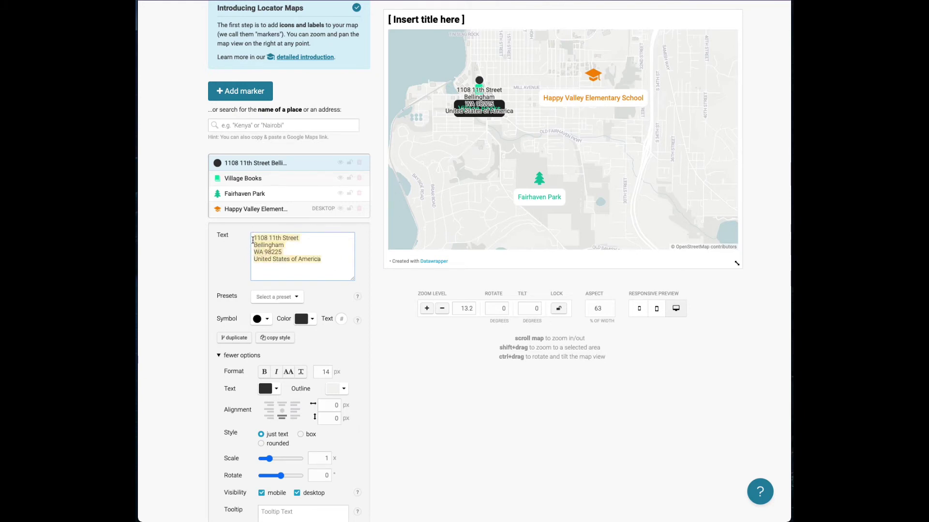
type("Fairhaven Bikes")
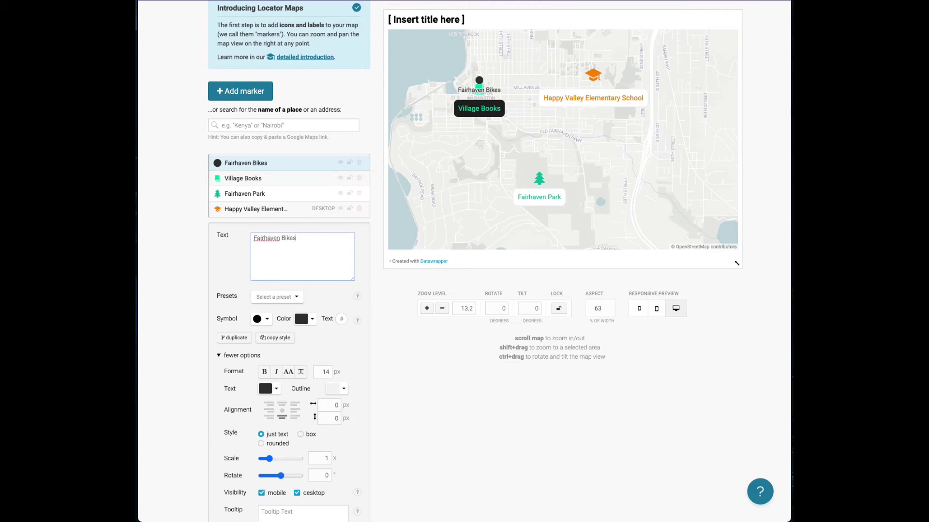
Make Fairhaven Bikes a dark teal bicycle with its label aligned top-centre
left_click(267, 320)
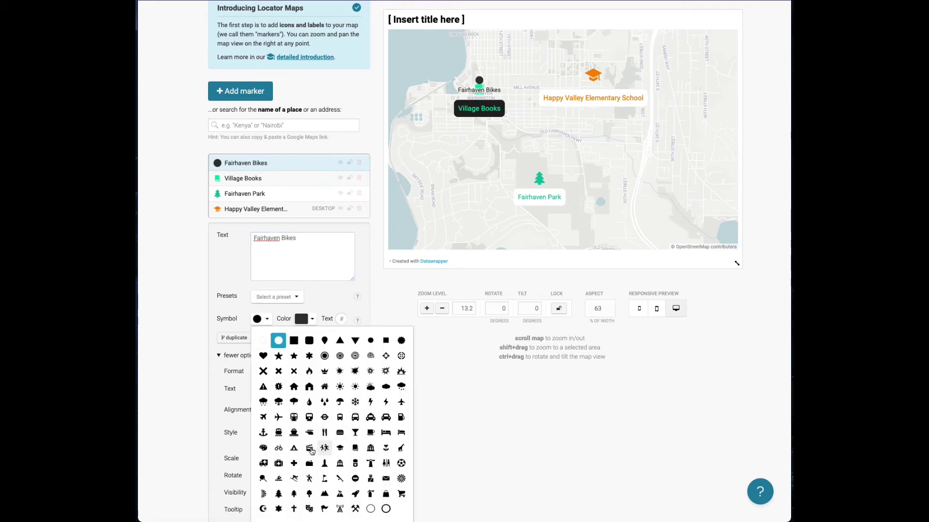
left_click(279, 449)
left_click(310, 323)
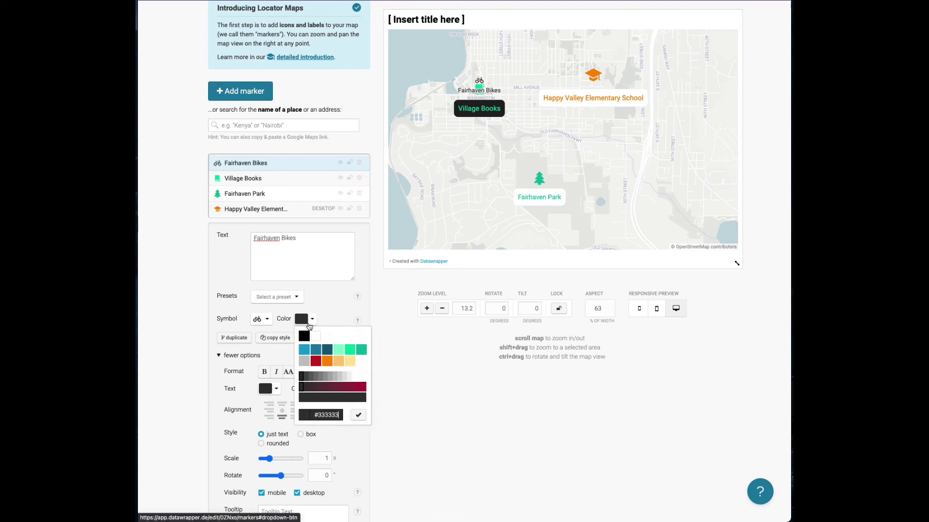
left_click(330, 353)
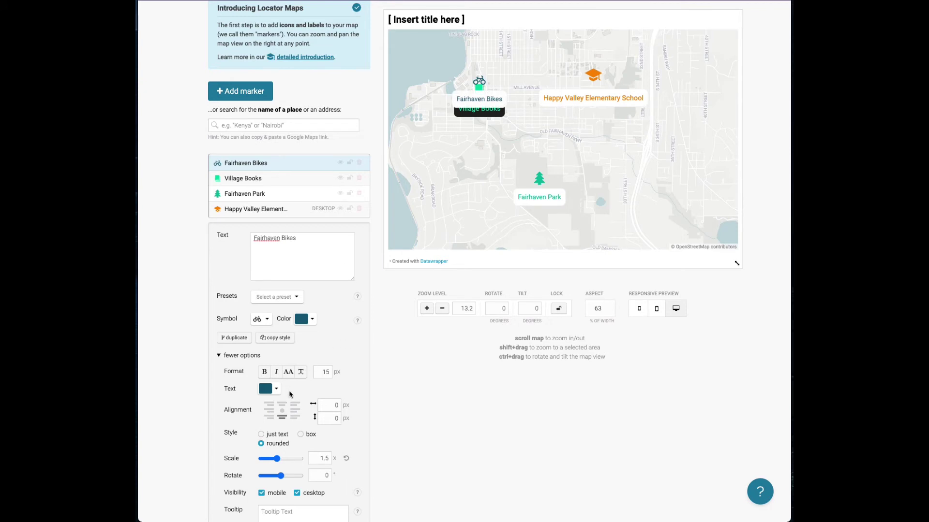
left_click(283, 407)
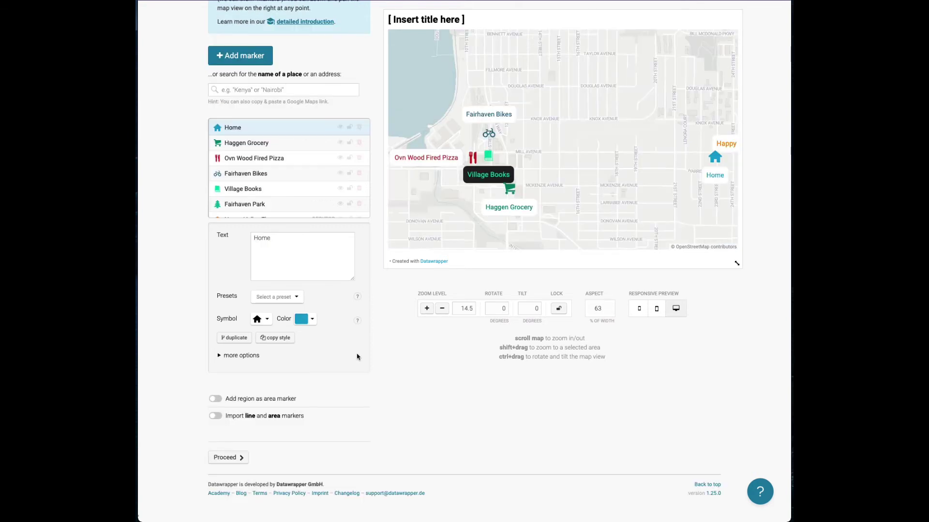
scroll(441, 376, "up", 2)
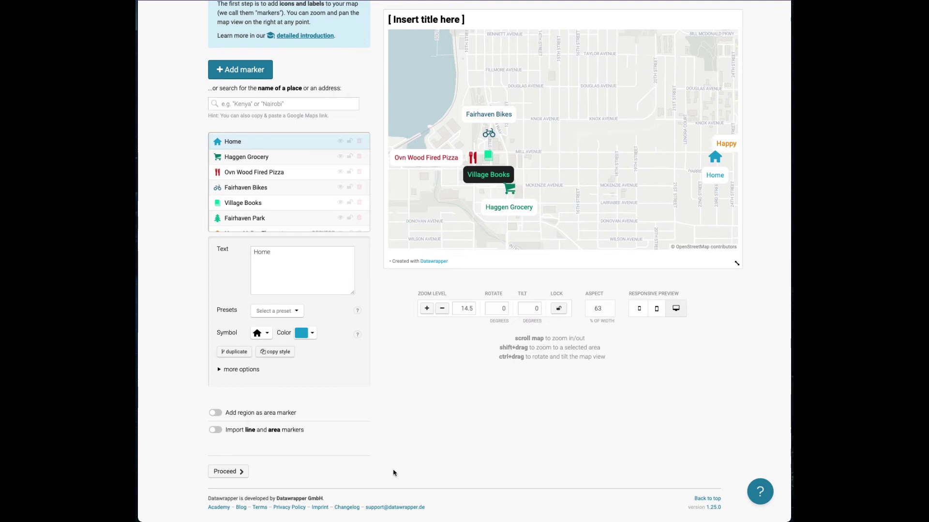
Go to Design map, compare the Gray and Maritime styles, and settle on Earth
left_click(232, 472)
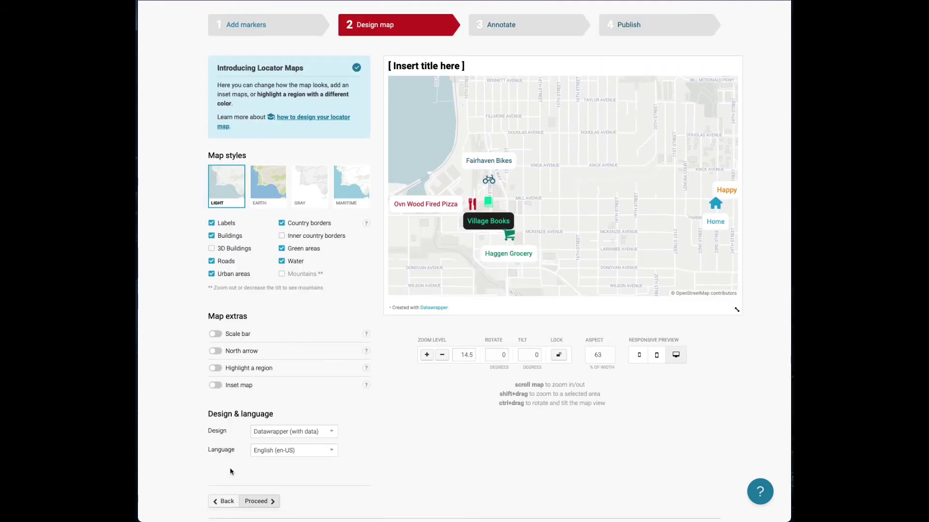
scroll(394, 346, "up", 1)
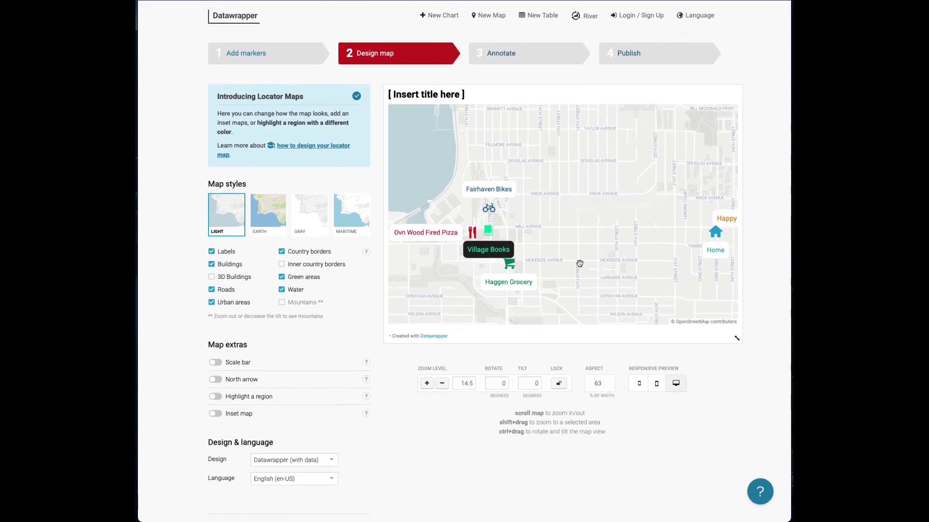
scroll(580, 263, "down", 3)
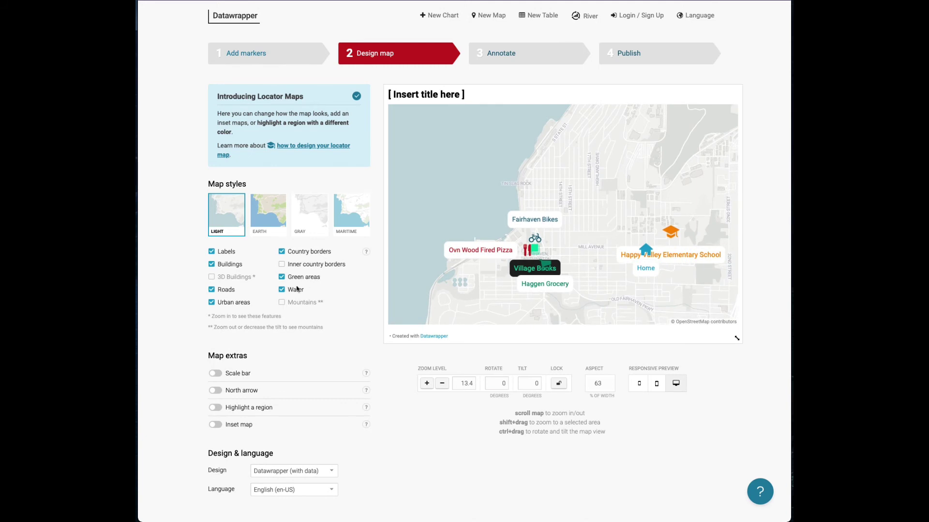
left_click(268, 214)
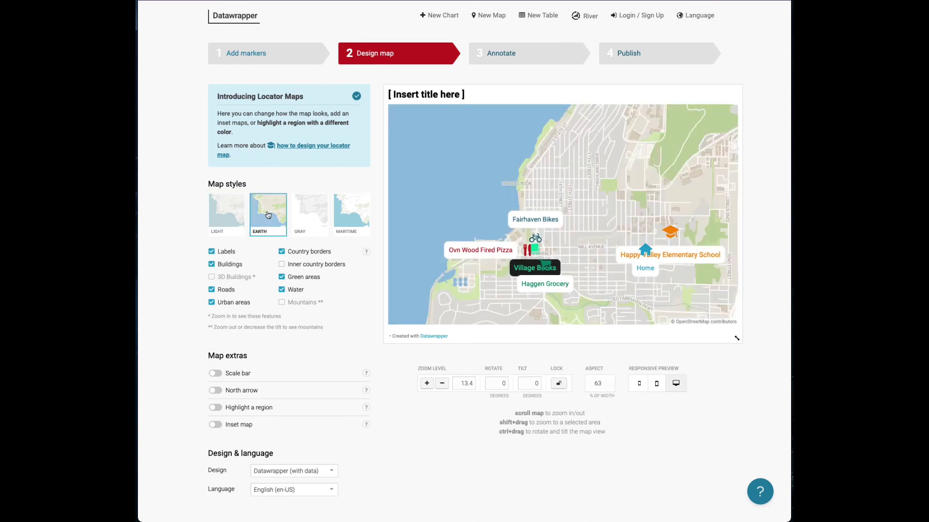
left_click(302, 215)
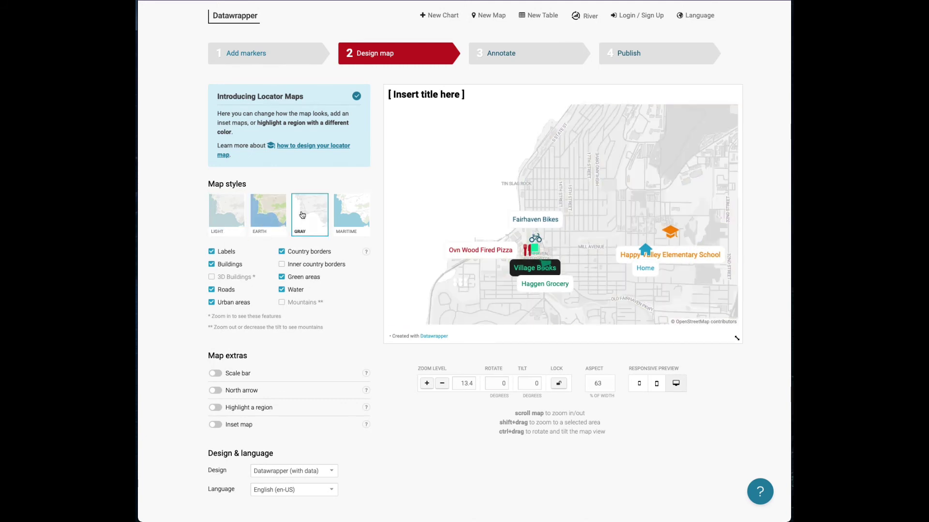
left_click(356, 217)
left_click(268, 216)
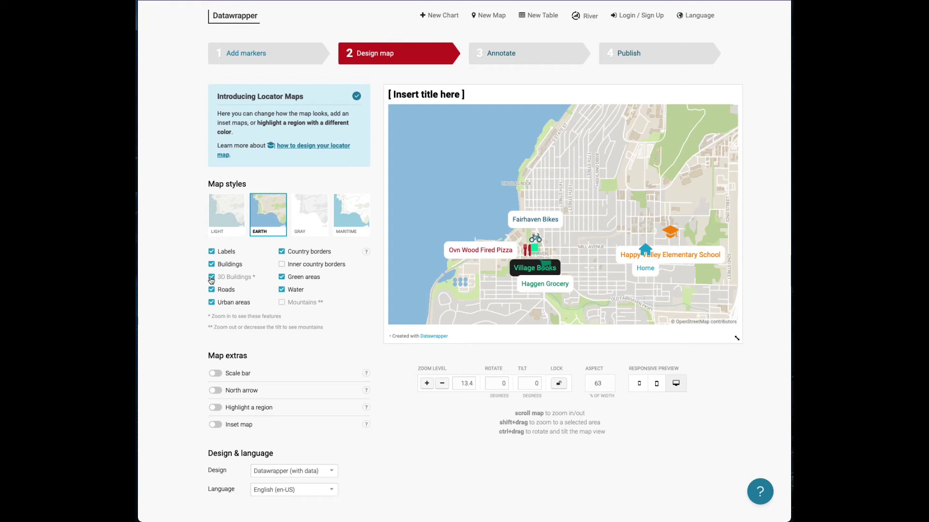
Pan toward Fairhaven Park and tilt the map up to 59 degrees
left_click_drag(677, 322, 600, 222)
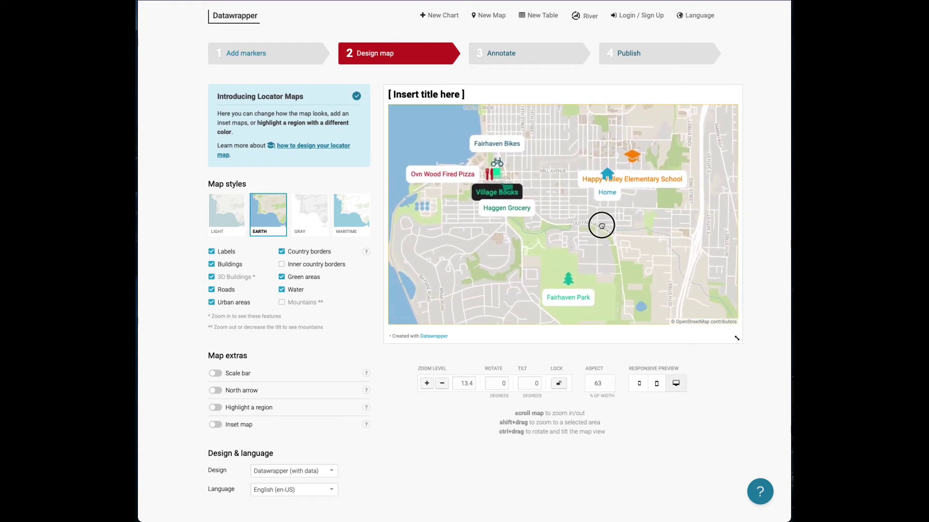
left_click(535, 381)
left_click(535, 381)
left_click(535, 382)
left_click(535, 381)
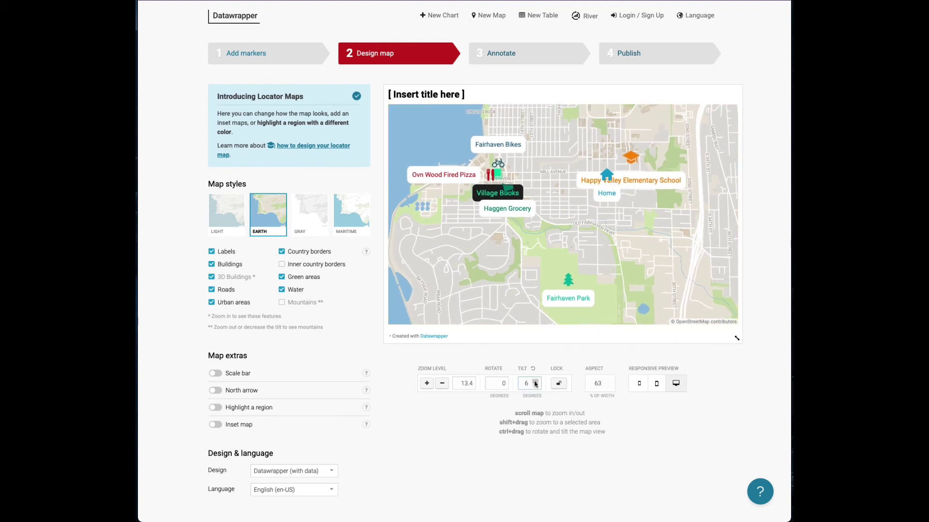
left_click(535, 382)
left_click(535, 382)
left_click(535, 382)
left_click(535, 382)
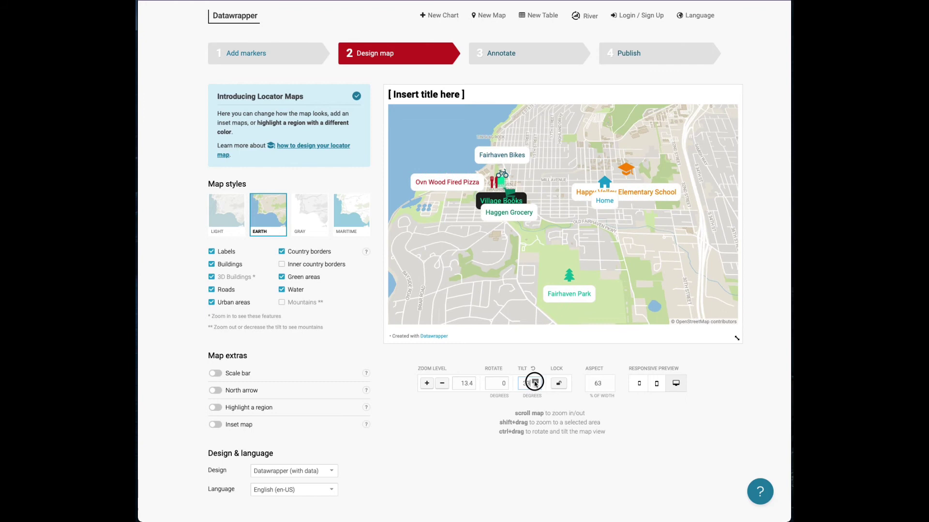
left_click(535, 382)
left_click(535, 382)
left_click(535, 382)
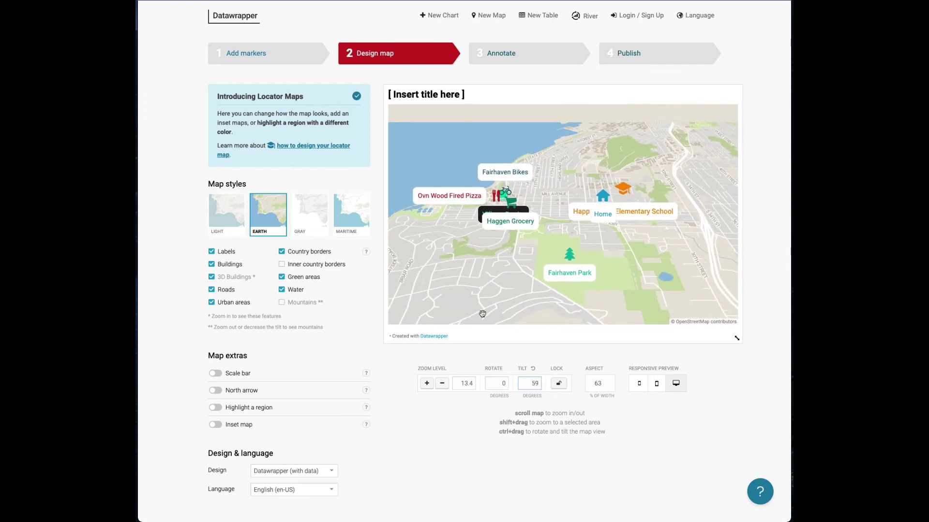
Zoom and pan the tilted 3D map to centre the markers
left_click_drag(482, 314, 548, 323)
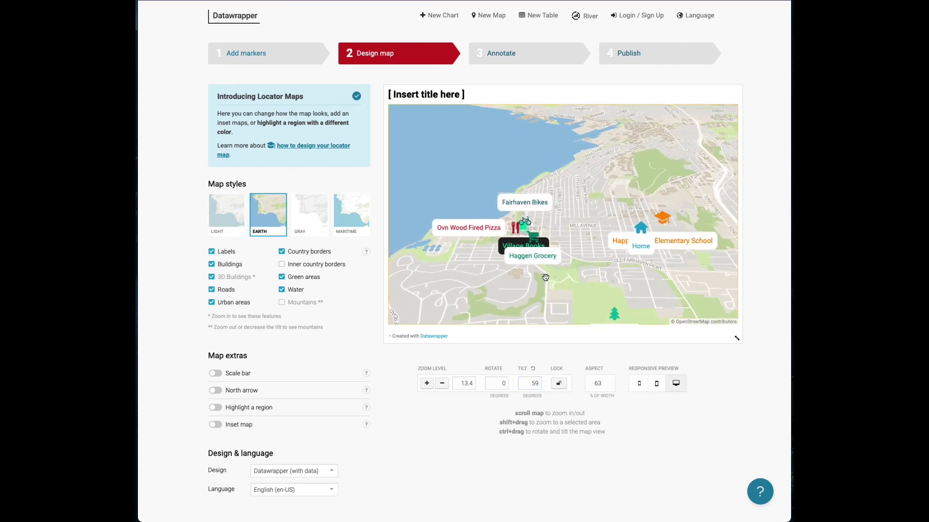
scroll(545, 277, "up", 5)
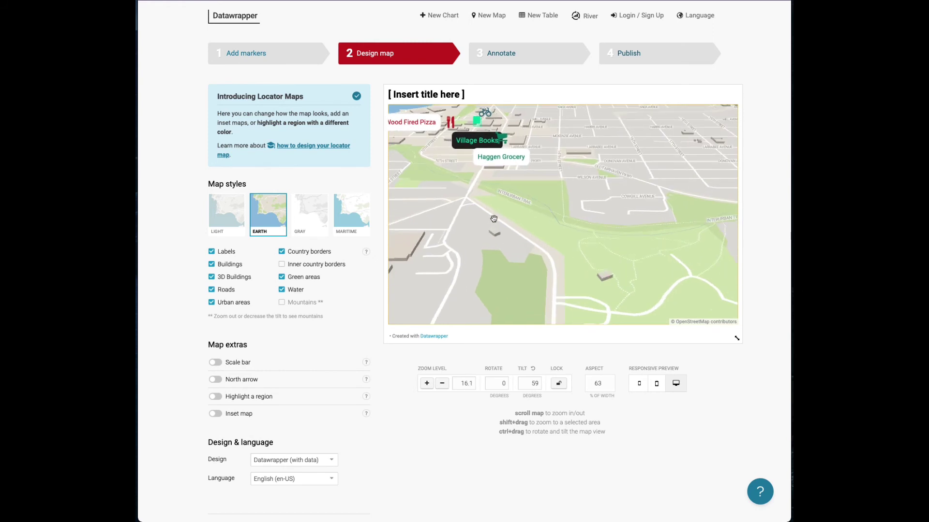
left_click_drag(482, 205, 632, 318)
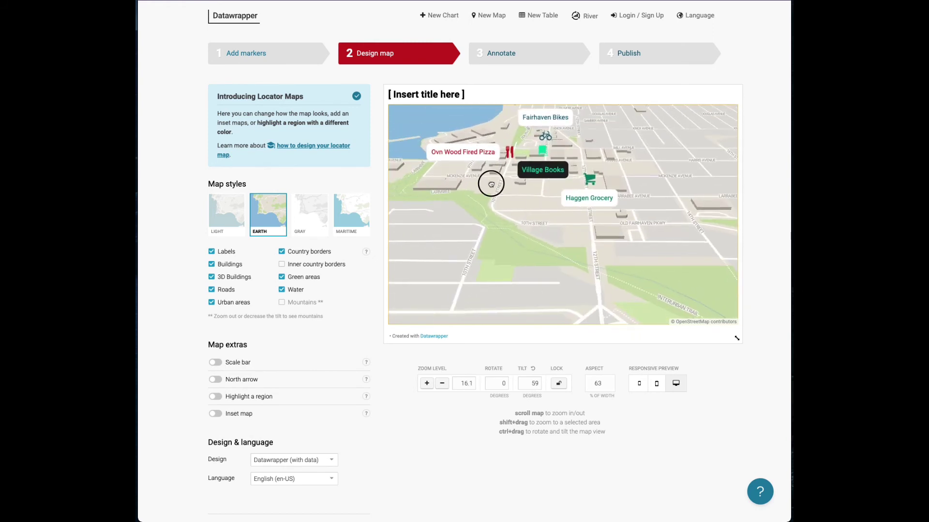
left_click_drag(491, 184, 524, 267)
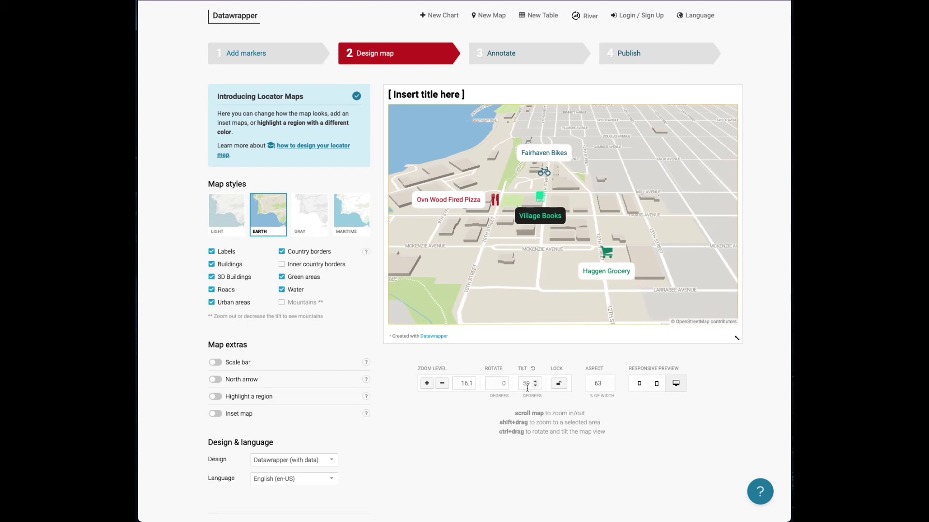
Rotate the map to 45 degrees and reframe it around all six markers
left_click(503, 382)
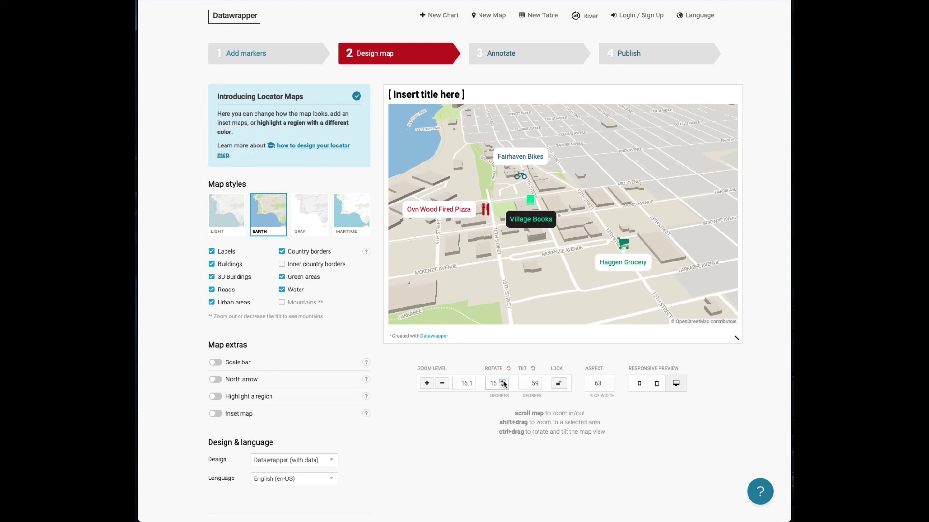
left_click(503, 382)
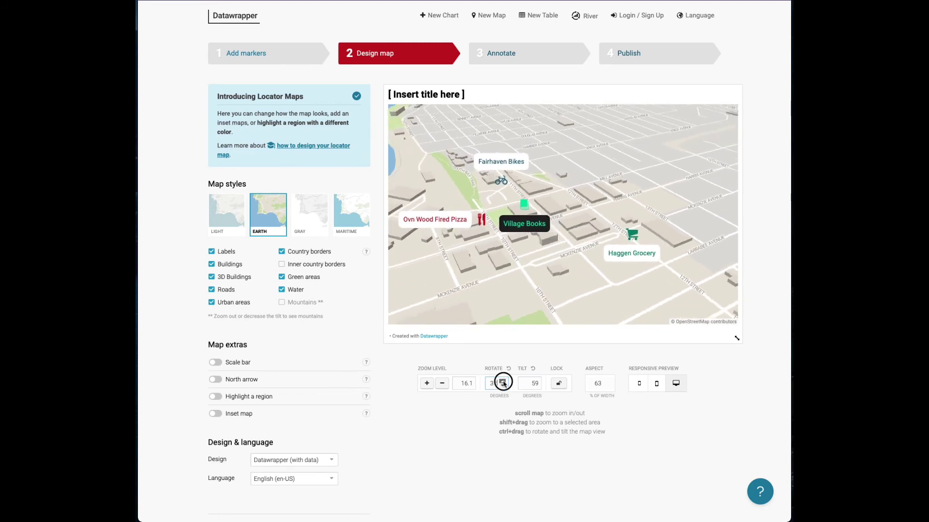
left_click(503, 382)
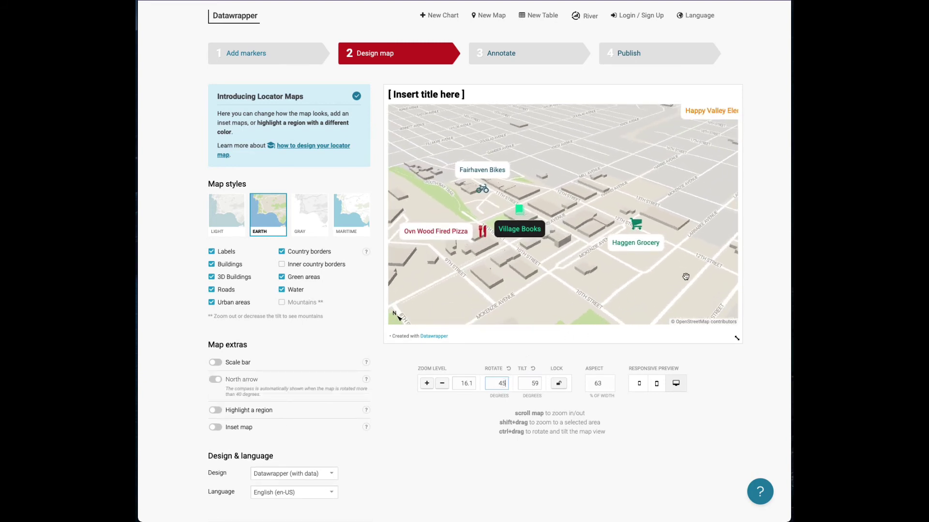
left_click_drag(686, 284, 686, 296)
scroll(686, 296, "down", 3)
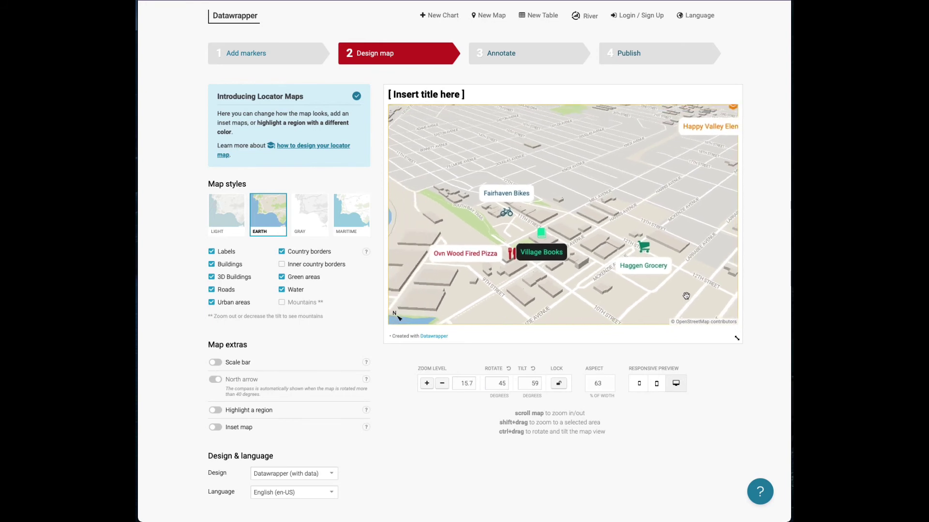
left_click_drag(686, 296, 587, 271)
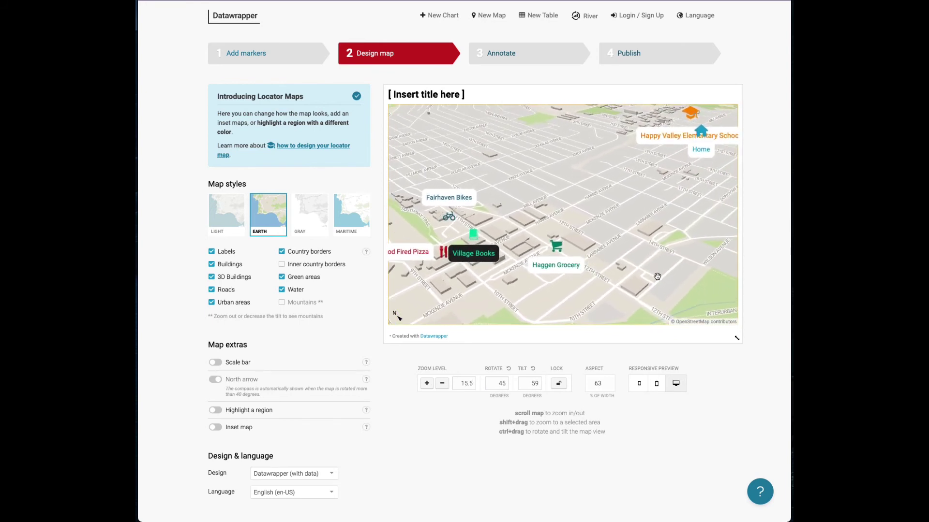
scroll(657, 277, "down", 3)
left_click_drag(689, 292, 590, 204)
left_click_drag(668, 257, 658, 290)
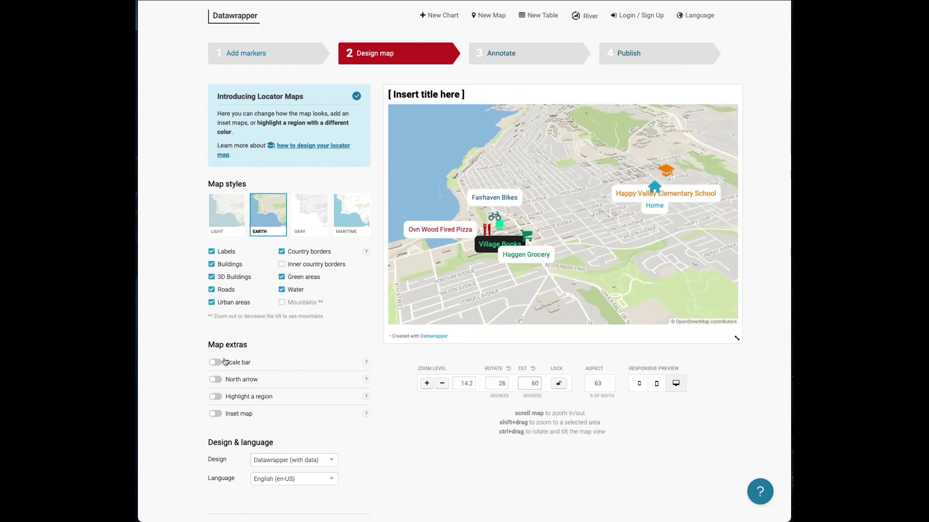
Turn on a miles scale bar, a north arrow and an inset map in Map extras
left_click(223, 362)
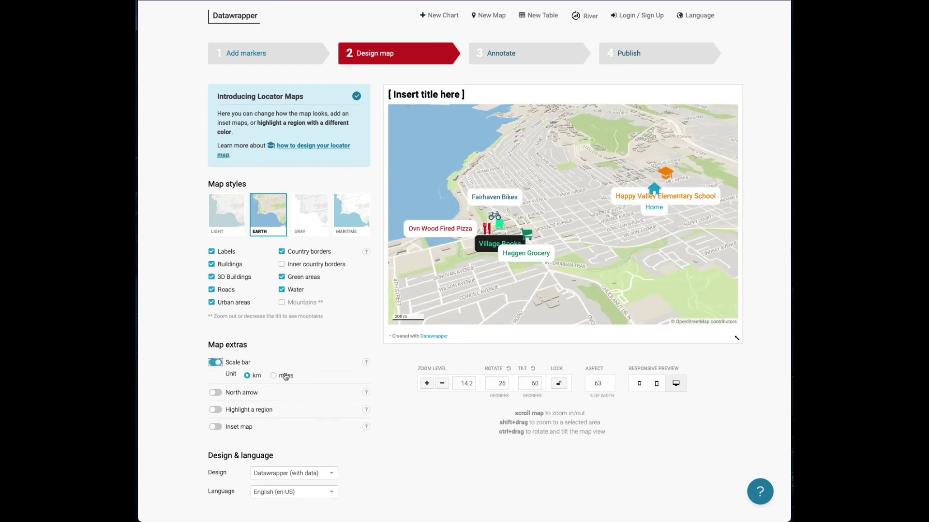
left_click(283, 377)
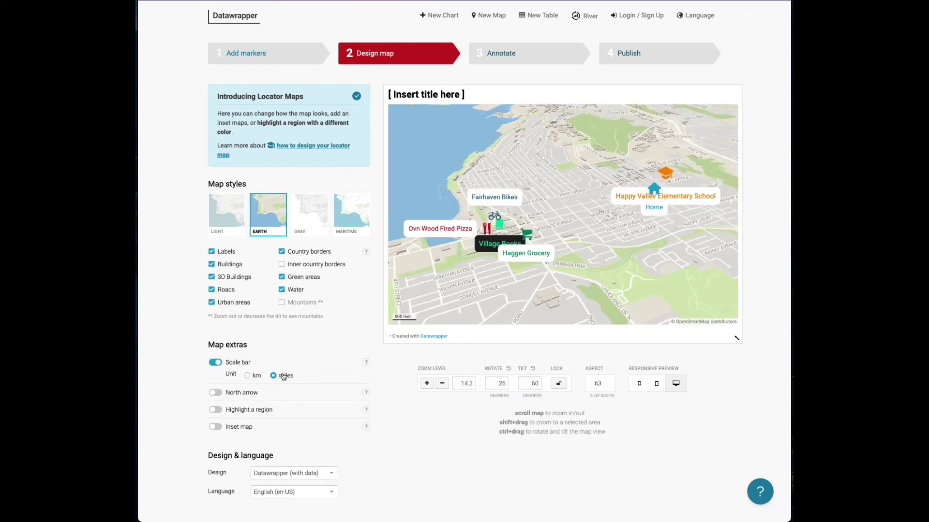
left_click(252, 393)
left_click(237, 429)
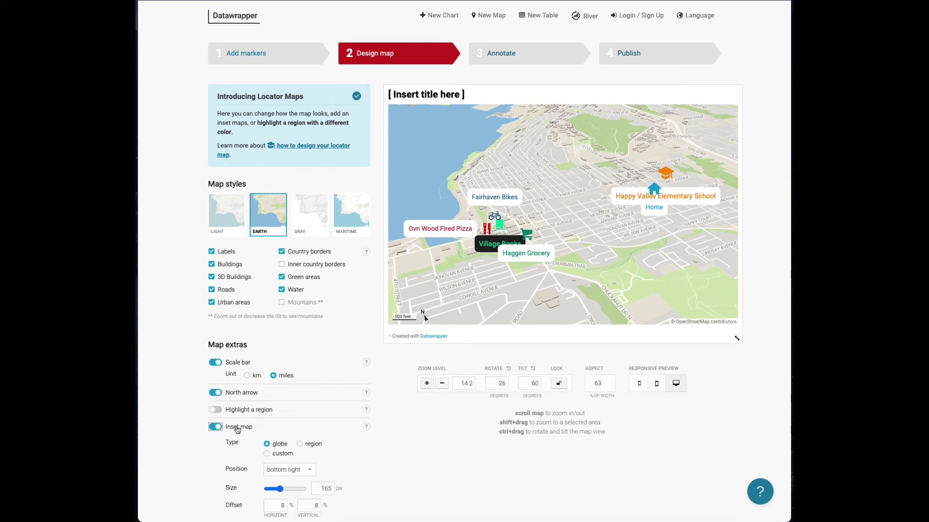
scroll(392, 435, "down", 3)
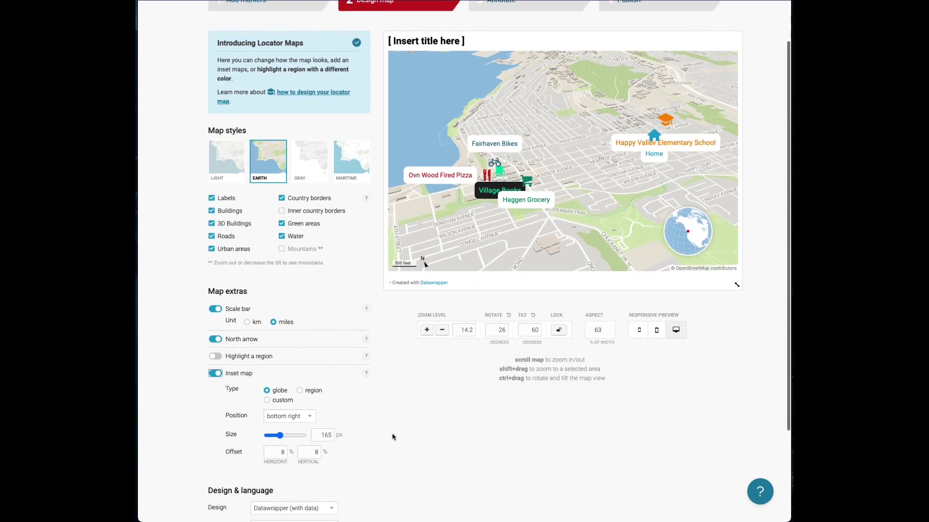
scroll(392, 437, "down", 2)
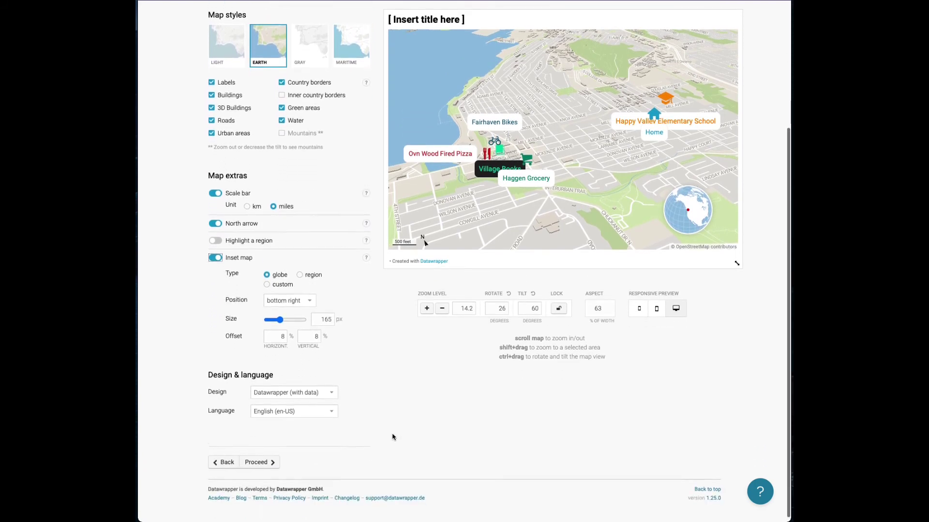
scroll(392, 437, "up", 4)
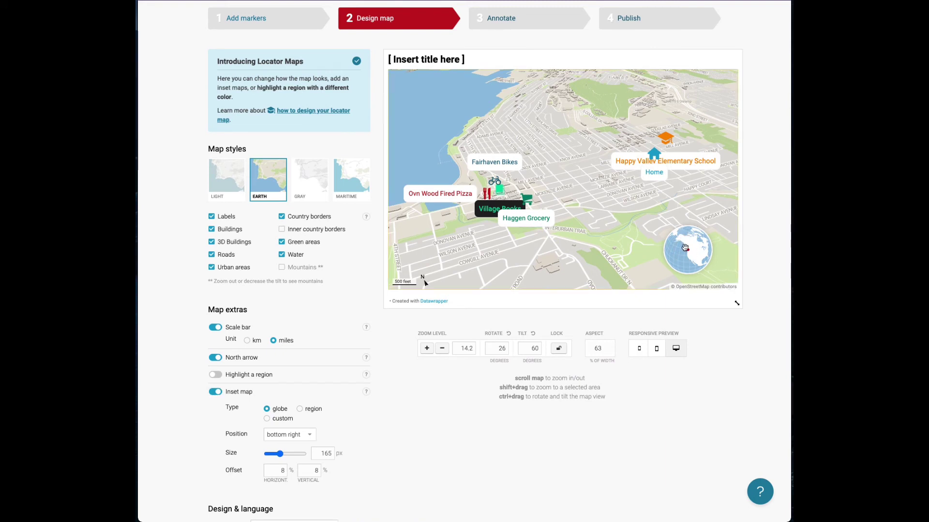
Set the inset map type to region and pick Bellingham as the region
left_click(305, 410)
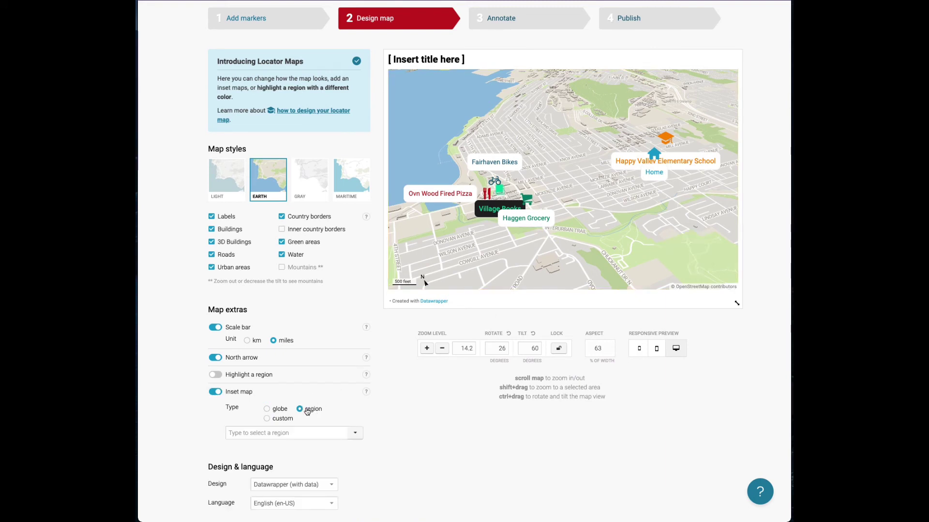
left_click(315, 433)
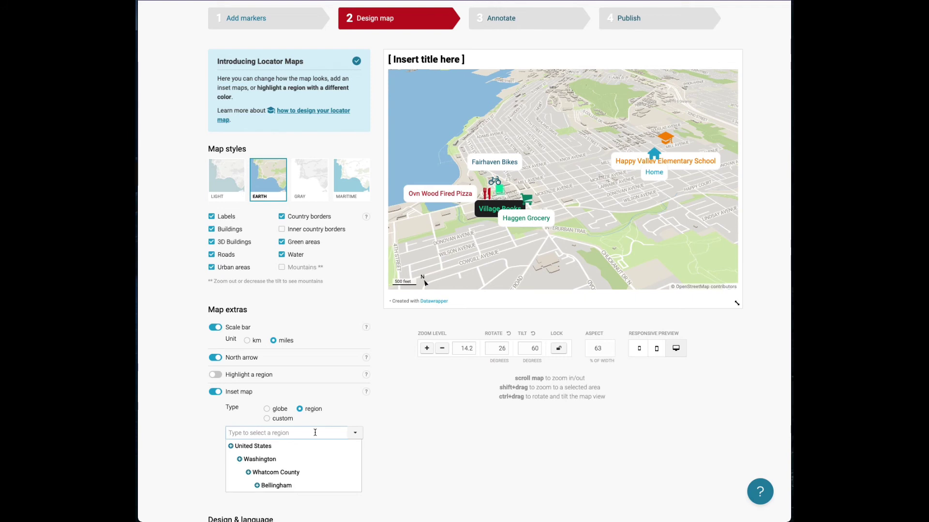
left_click(271, 472)
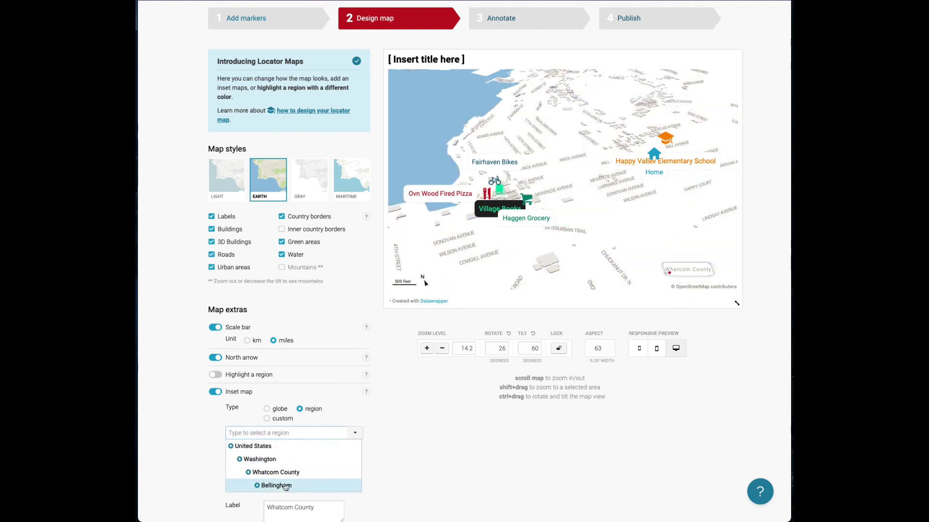
left_click(286, 485)
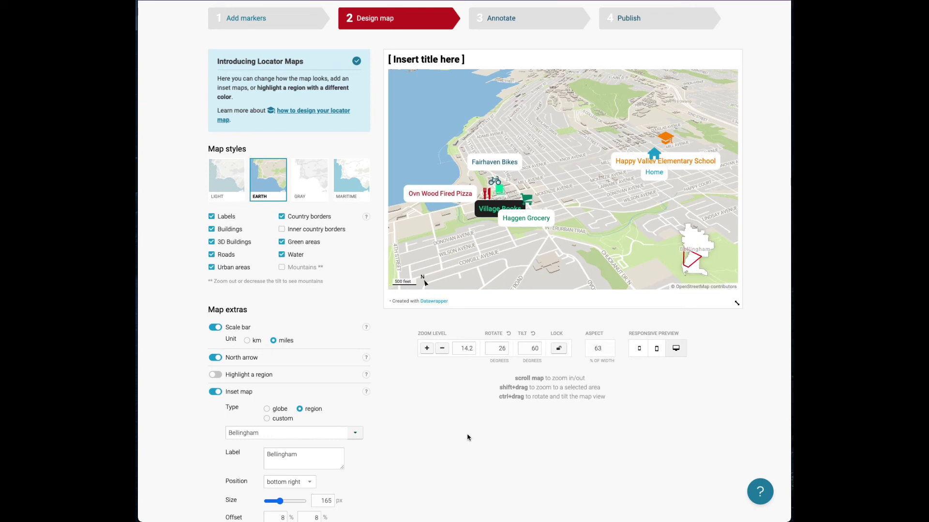
scroll(421, 449, "down", 3)
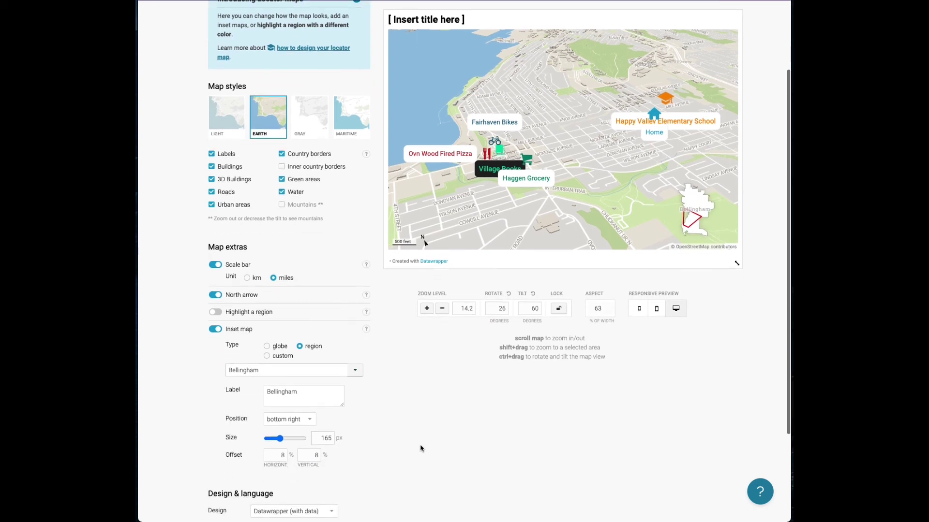
scroll(420, 449, "down", 2)
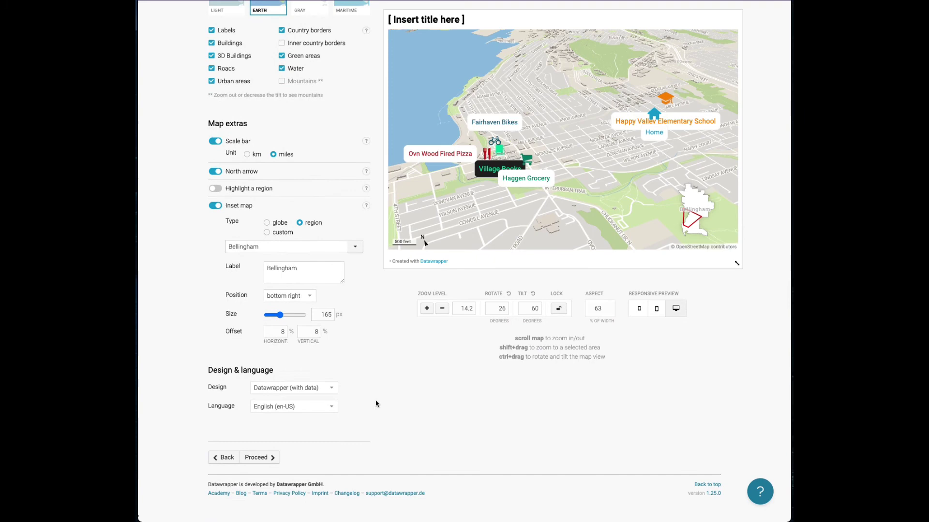
Go to Annotate and title the map 'Places my family visits.'
left_click(261, 457)
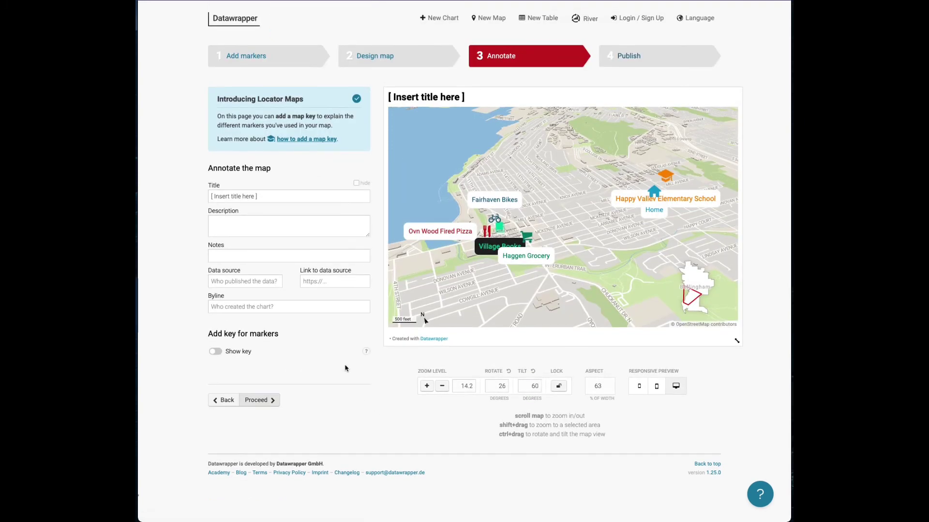
left_click(299, 188)
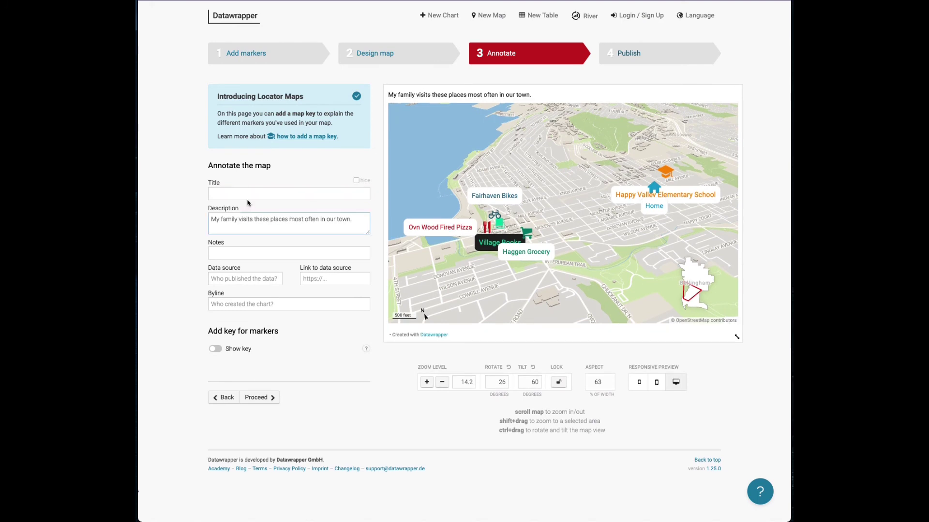
left_click(250, 194)
type("Places my fa")
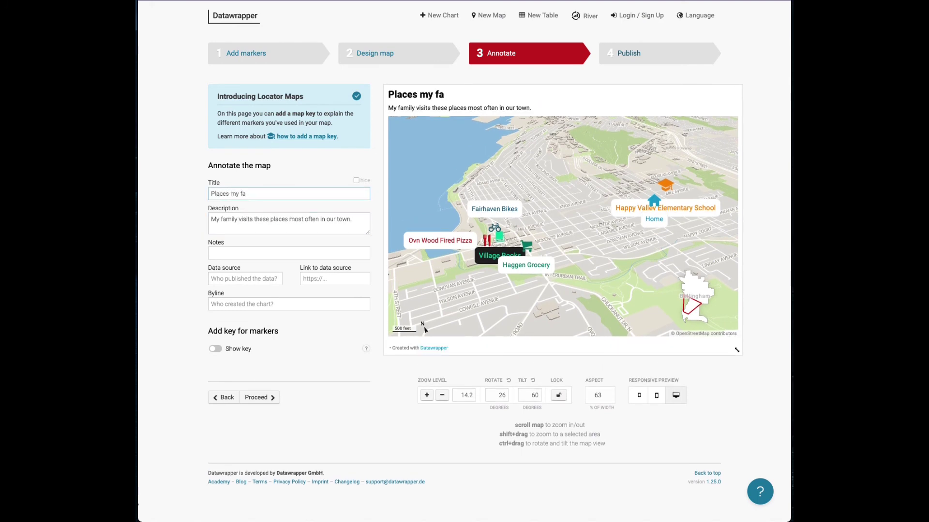
type("mily visits.")
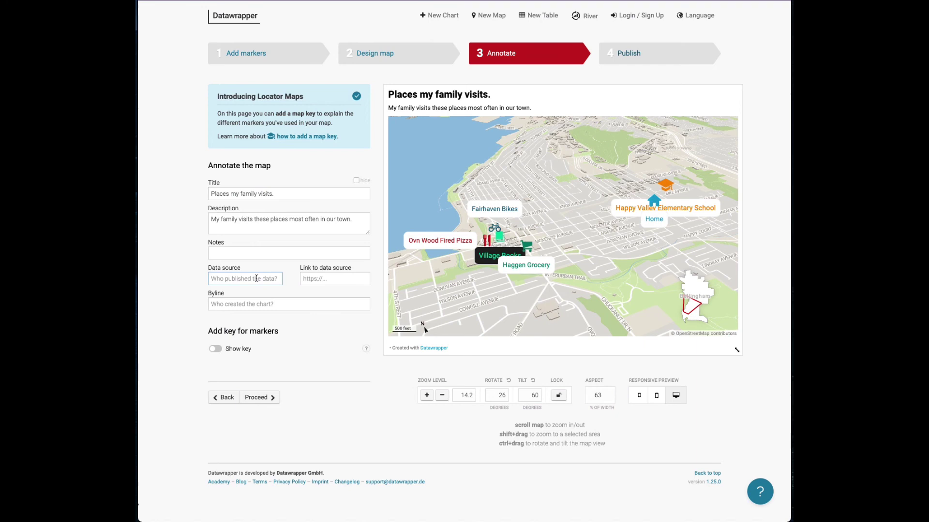
Paste in the description and the student-name byline
type("Student Name")
key("ctrl+z")
left_click(231, 304)
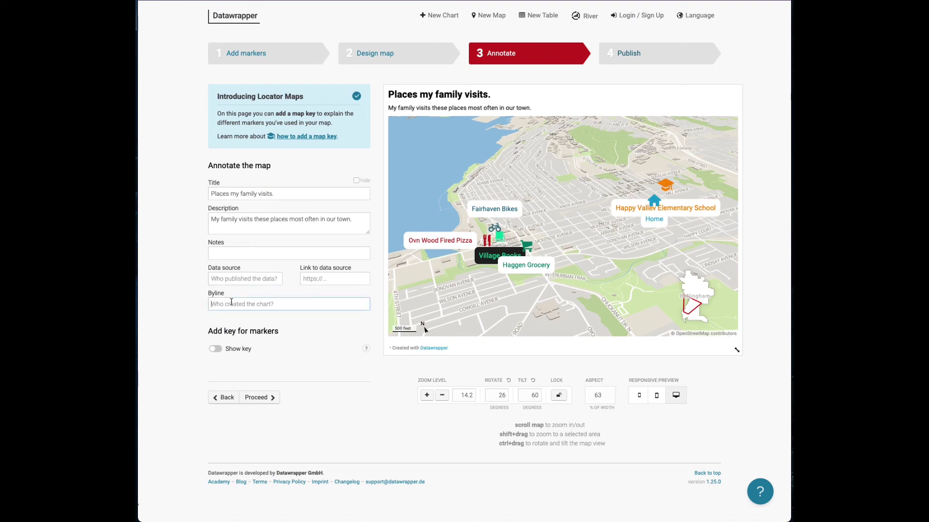
type("Student Name")
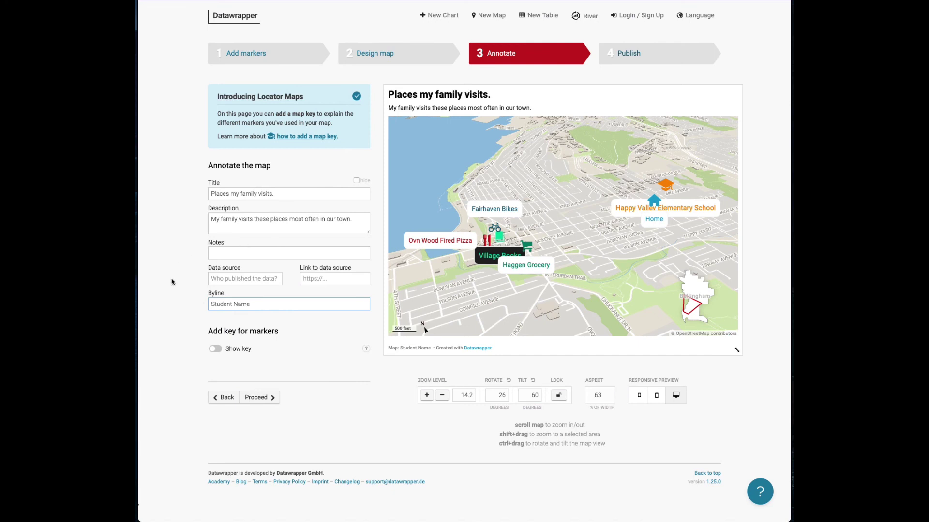
Show the marker key and label its entries, including Store, Home and School
left_click(216, 349)
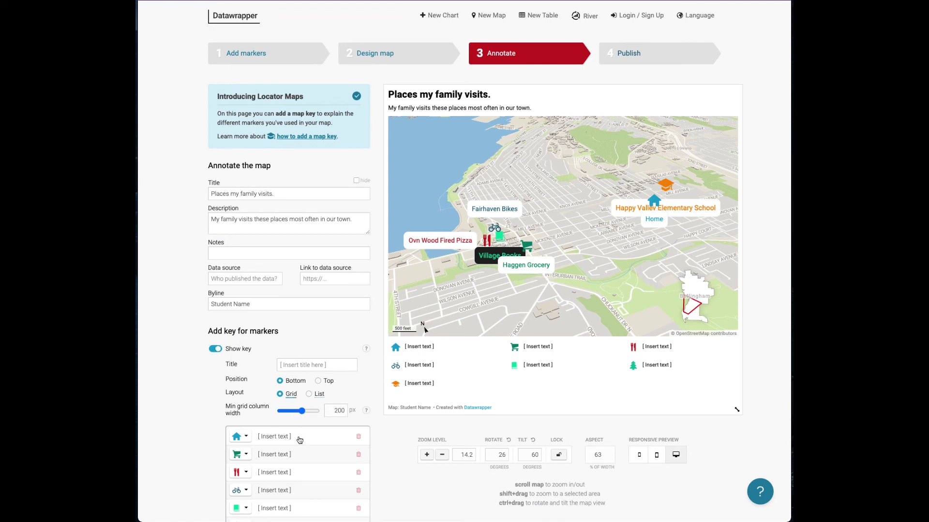
scroll(301, 443, "down", 1)
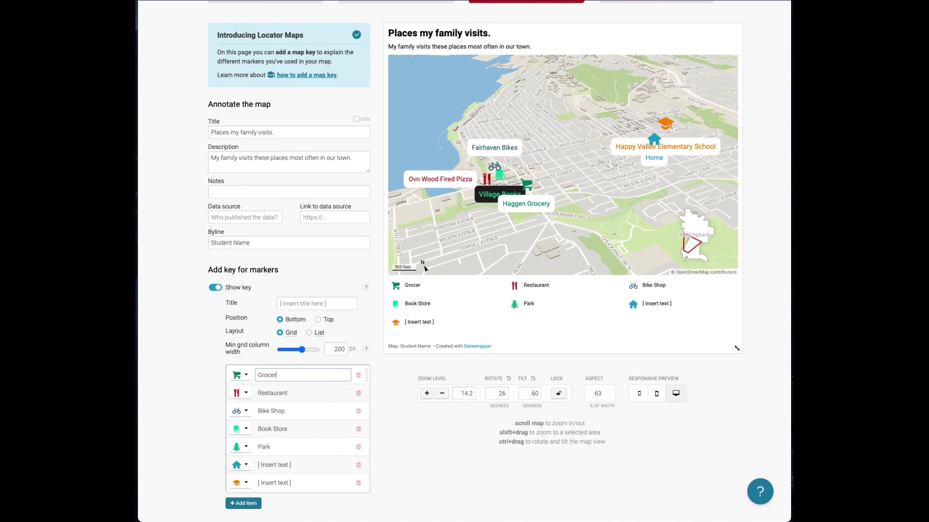
type("Store")
left_click(274, 466)
type("Home")
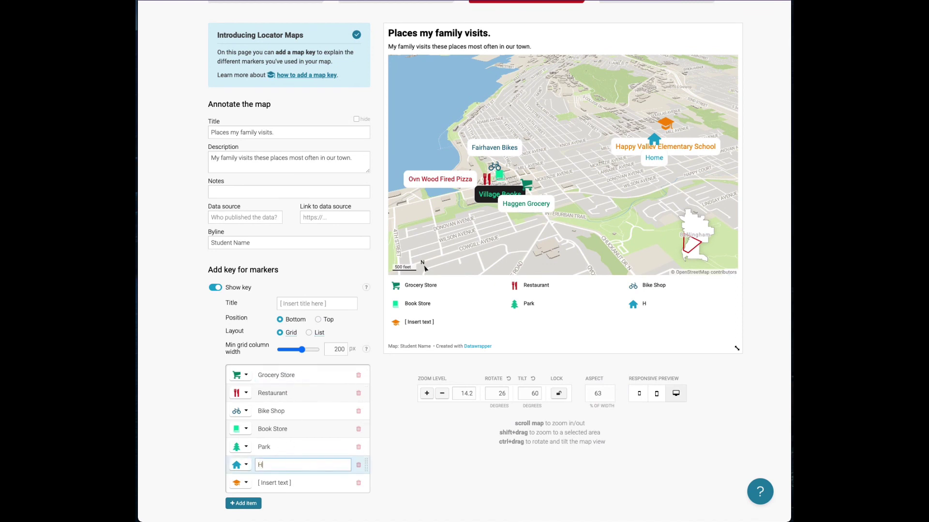
double_click(280, 482)
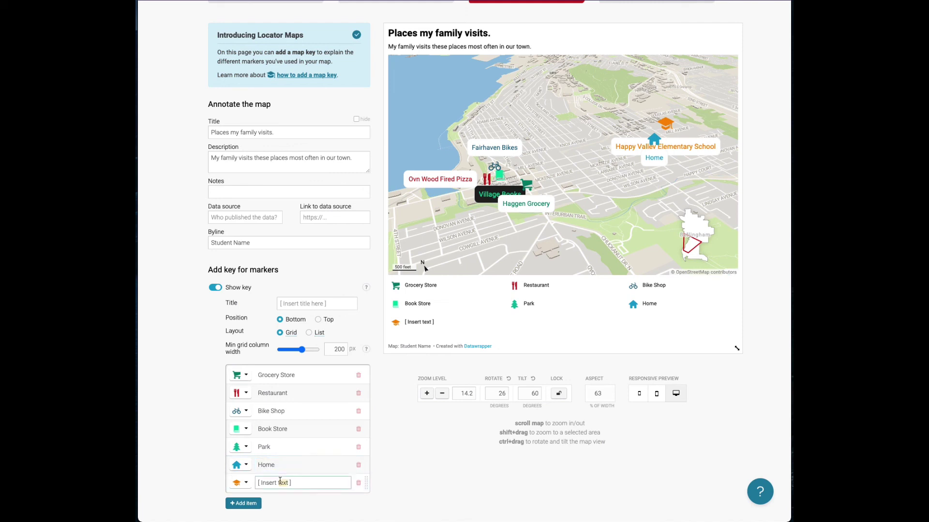
triple_click(280, 482)
type("School")
left_click(443, 424)
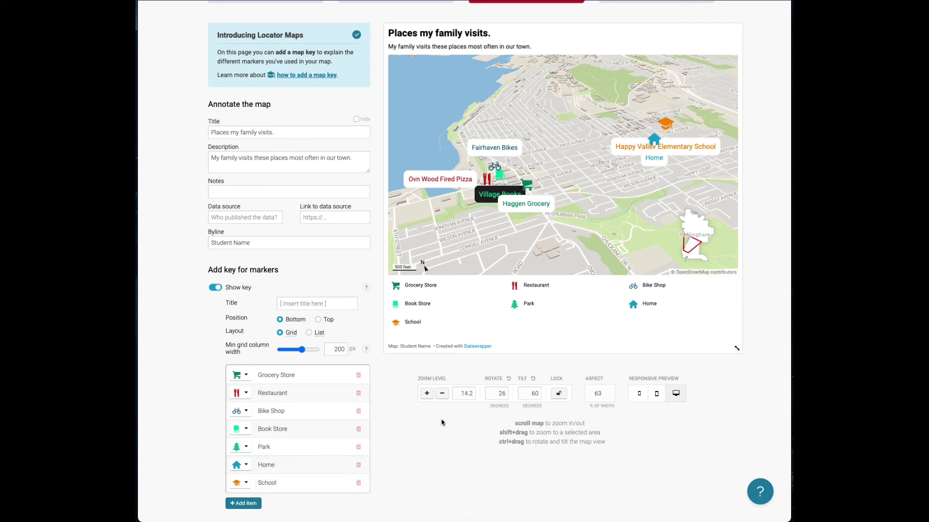
Scroll down and proceed to the Publish step
scroll(414, 436, "down", 1)
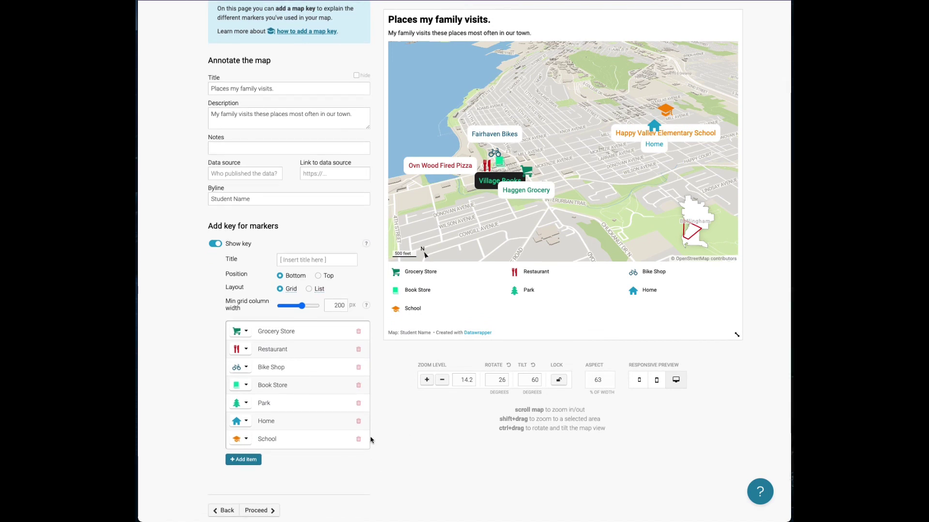
scroll(371, 441, "down", 1)
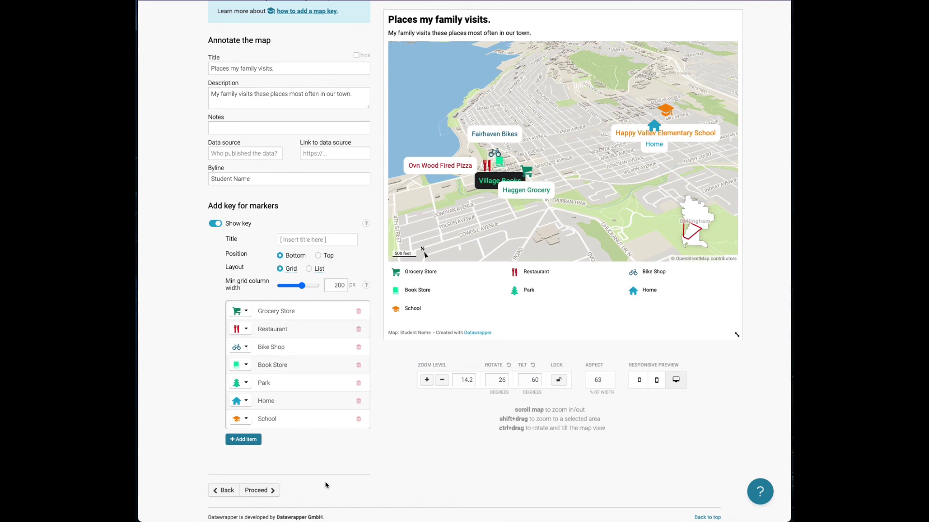
left_click(256, 490)
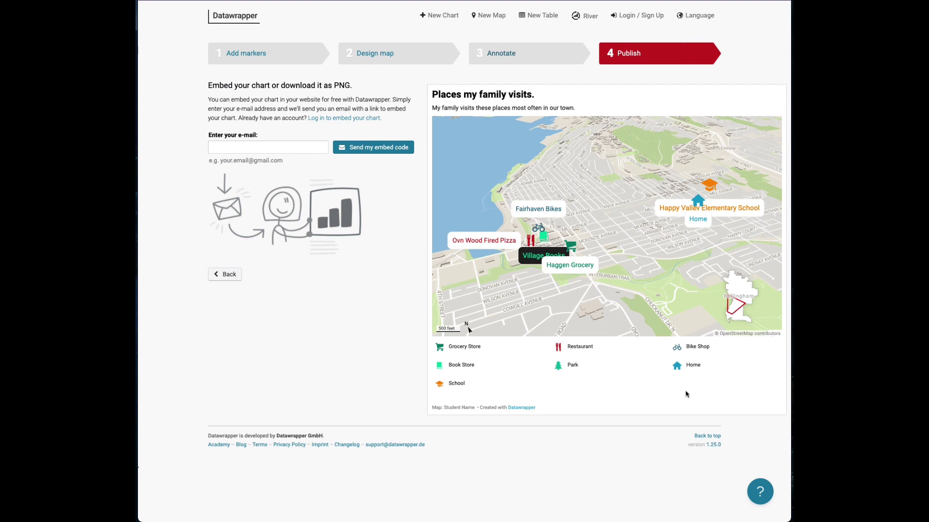
Screenshot the finished map preview with its marker key
key("super+shift+4")
left_click_drag(428, 85, 788, 415)
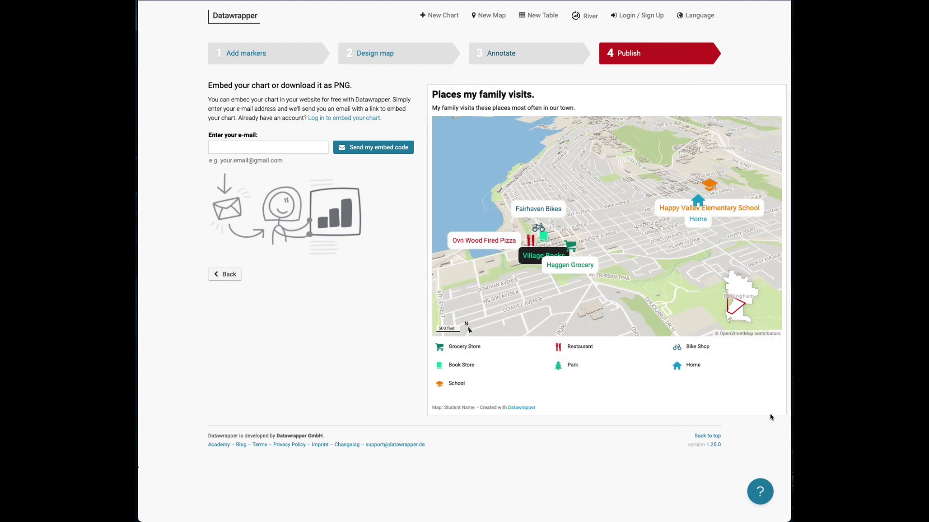